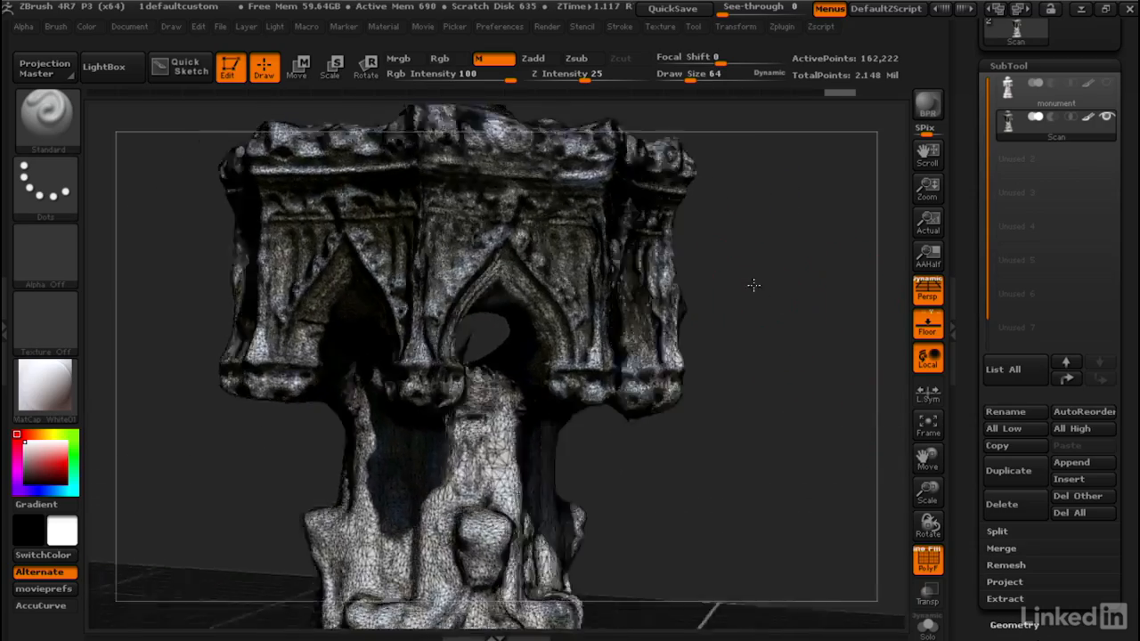
# Step: Turn off the polyframe wireframe display on the Scan model
pyautogui.moveTo(782, 250); pyautogui.dragTo(766, 278)
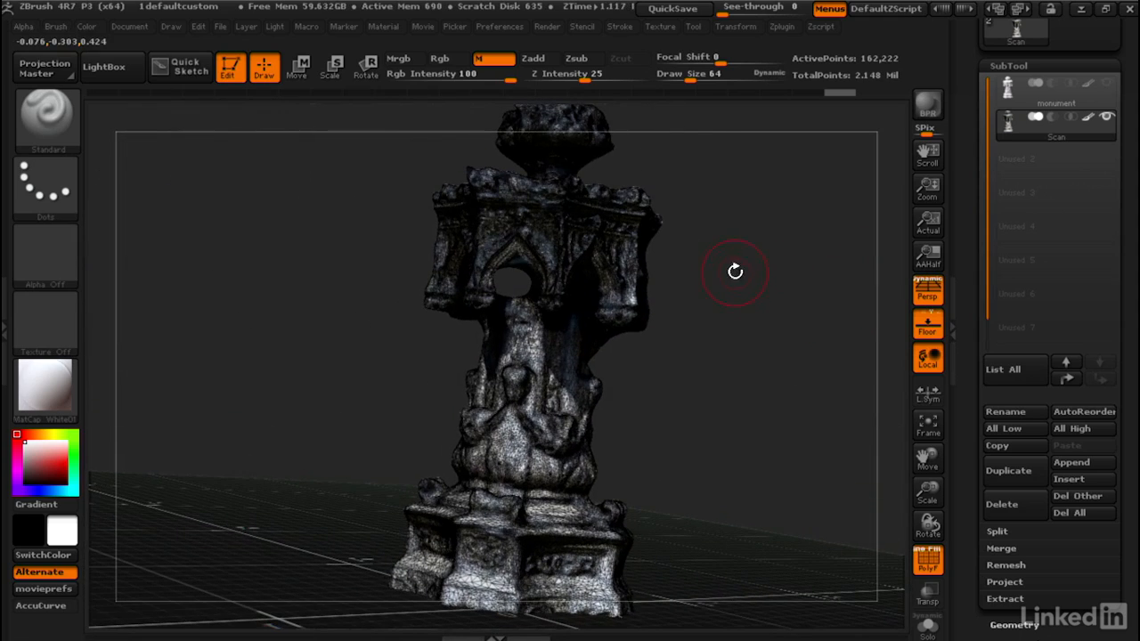
pyautogui.press('shift')
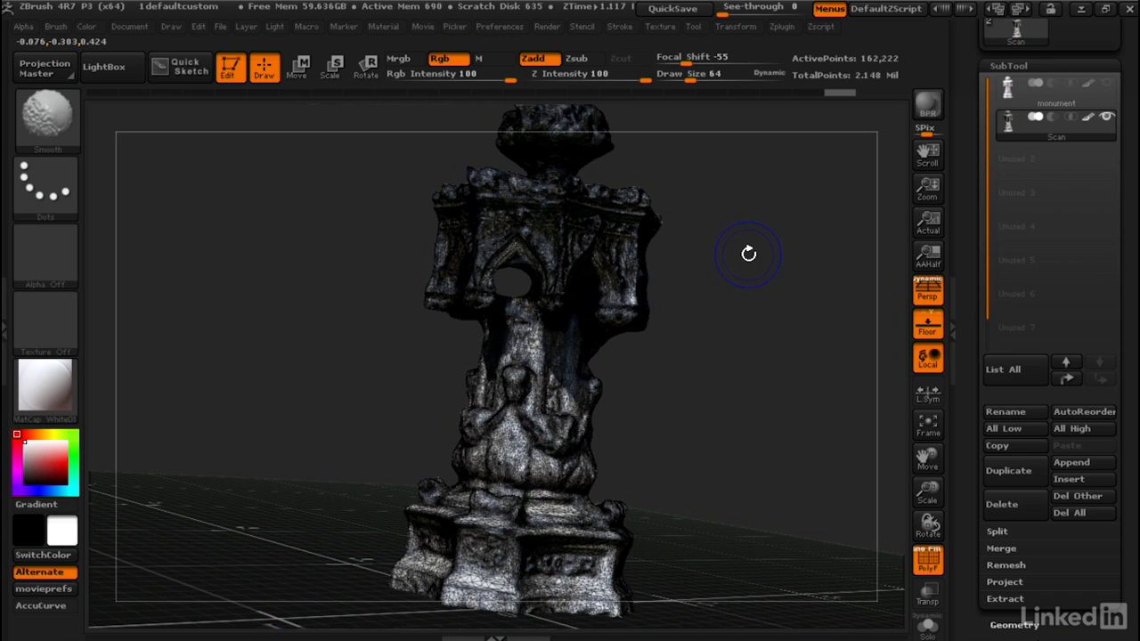
pyautogui.hotkey('shift', 'f')
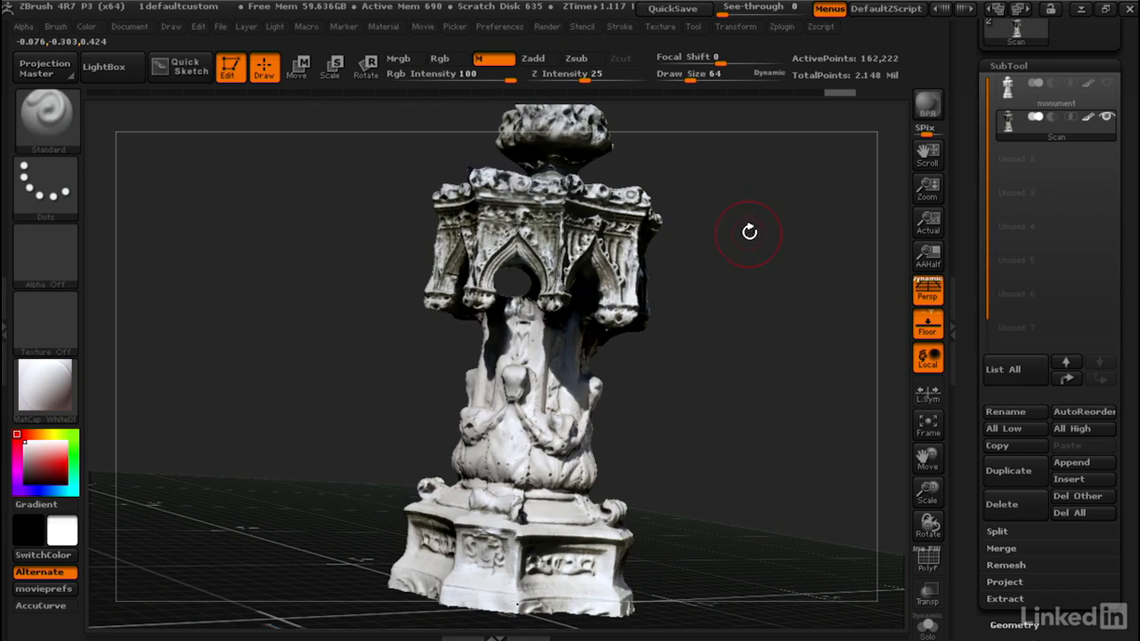
# Step: Switch to the monument subtool and inspect its sculpted surface from several angles
pyautogui.click(1009, 90)
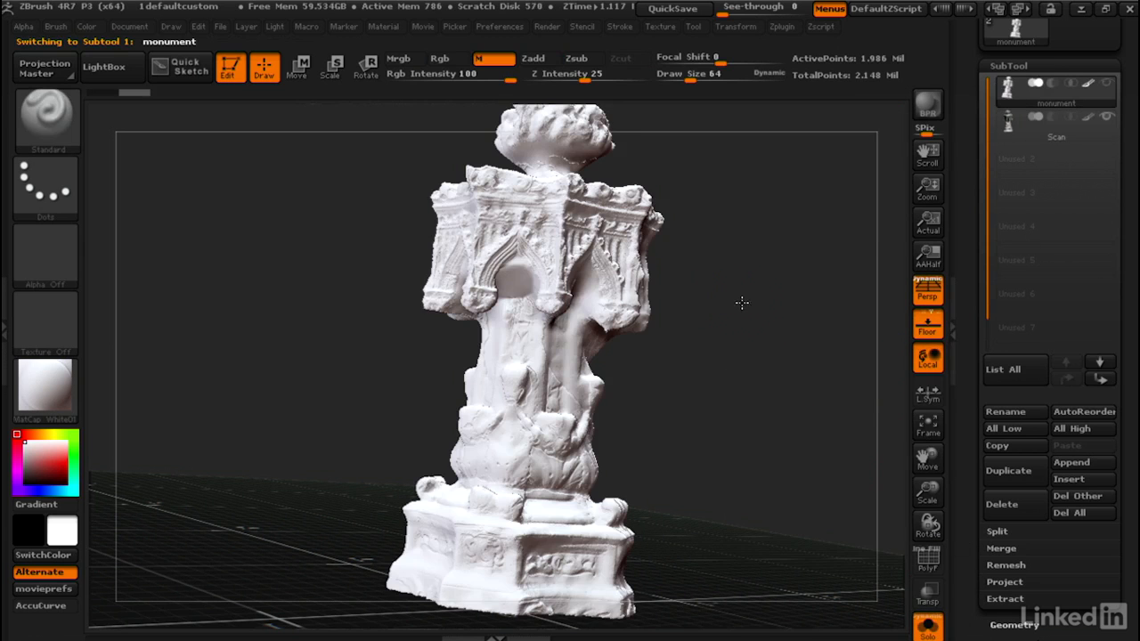
pyautogui.moveTo(741, 302); pyautogui.dragTo(650, 276)
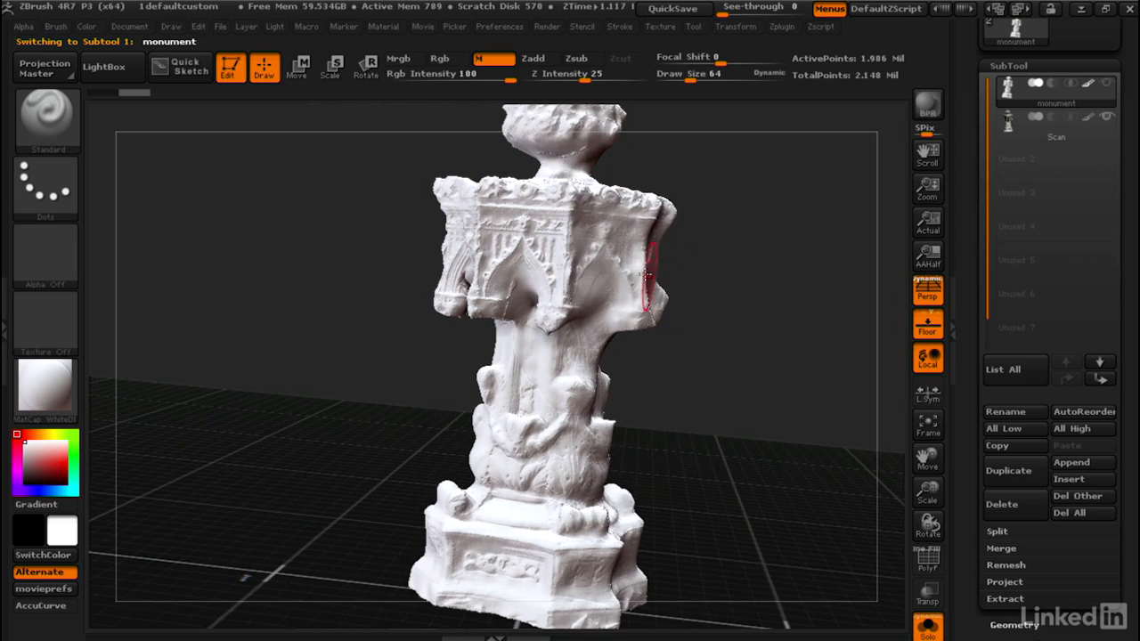
pyautogui.moveTo(749, 286); pyautogui.dragTo(725, 275)
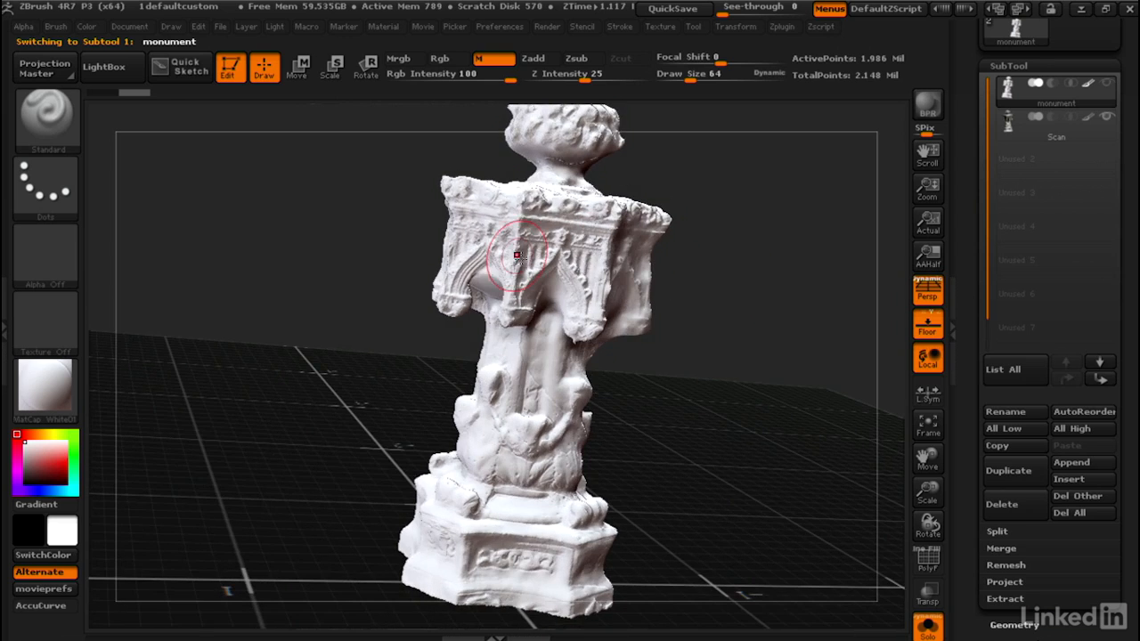
pyautogui.moveTo(383, 233)
pyautogui.mouseDown()
pyautogui.moveTo(395, 286)
pyautogui.moveTo(333, 219)
pyautogui.moveTo(392, 252)
pyautogui.mouseUp()
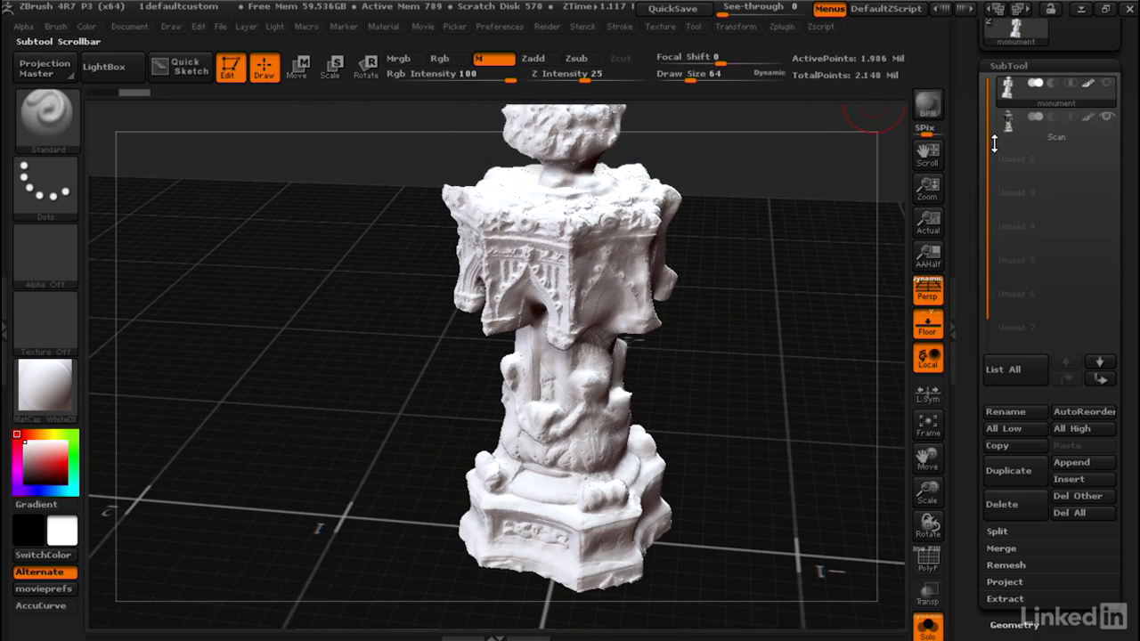
# Step: Turn off Solo mode and make the Scan subtool active
pyautogui.moveTo(1006, 143)
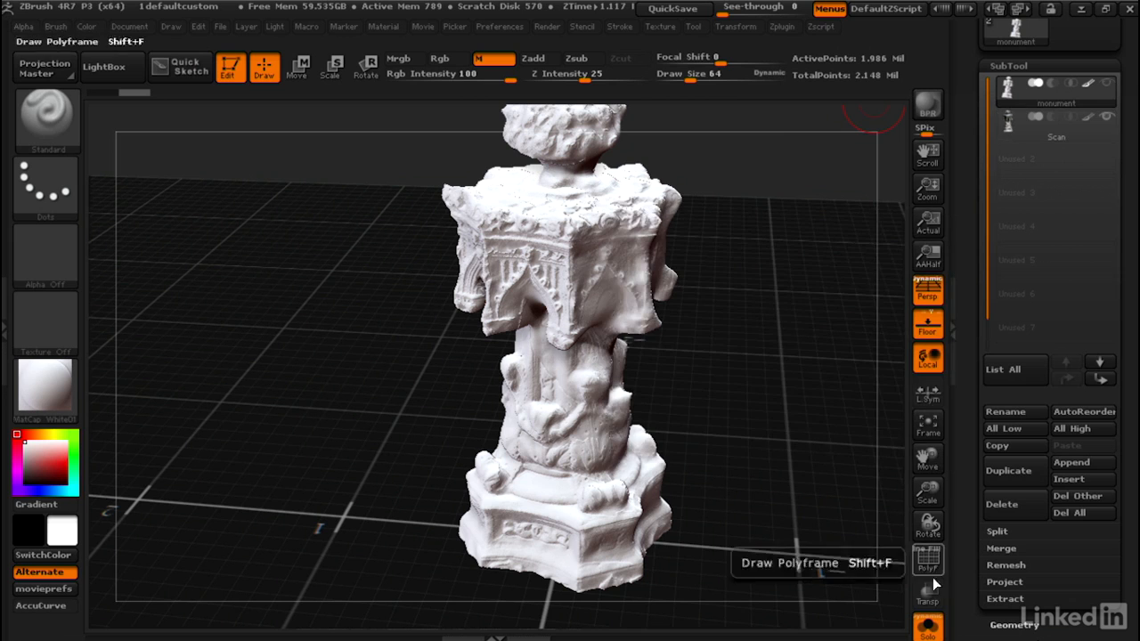
pyautogui.click(928, 626)
pyautogui.click(1008, 127)
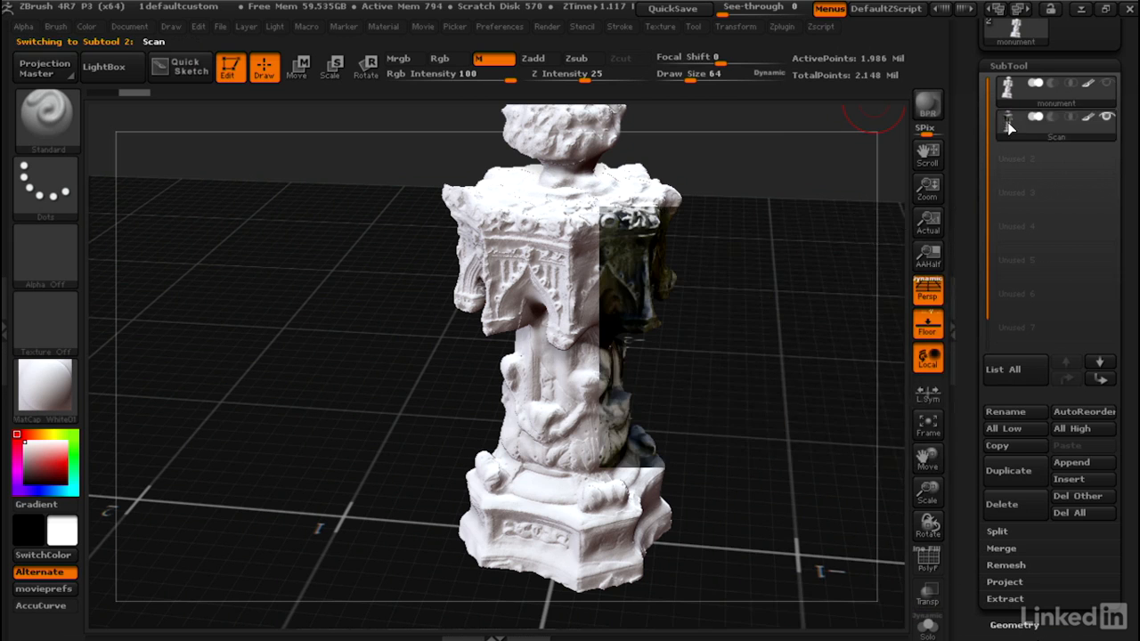
# Step: Turn off the texture map display on the Scan subtool to expose its bare geometry
pyautogui.moveTo(971, 338); pyautogui.dragTo(975, 176)
pyautogui.scroll(-3, 1023, 314)
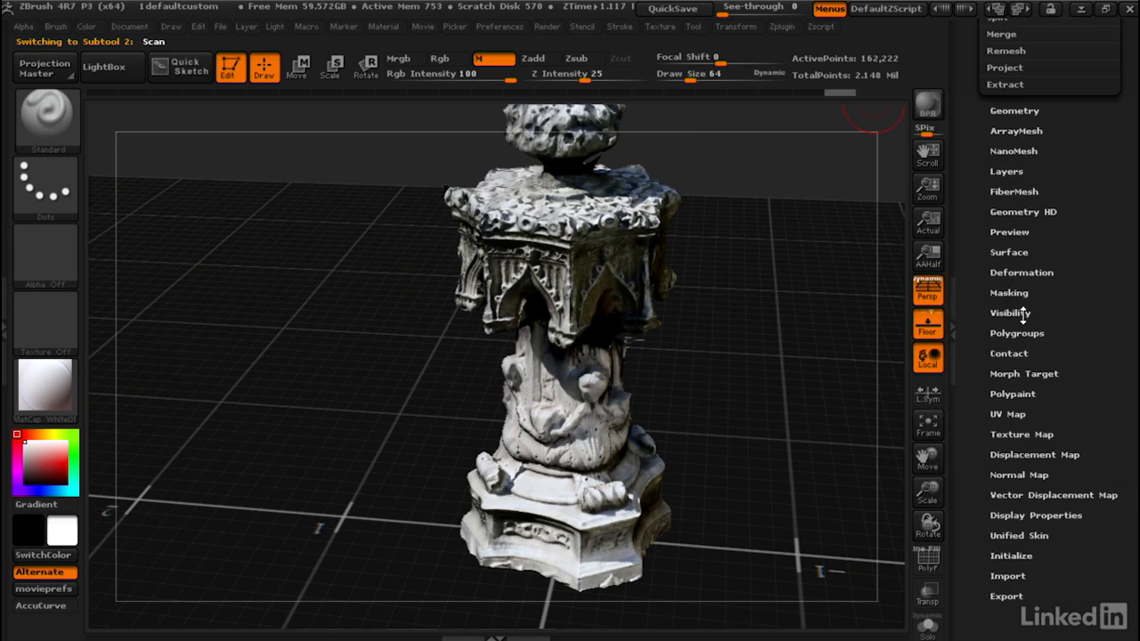
pyautogui.click(1004, 439)
pyautogui.moveTo(1005, 437); pyautogui.dragTo(1047, 183)
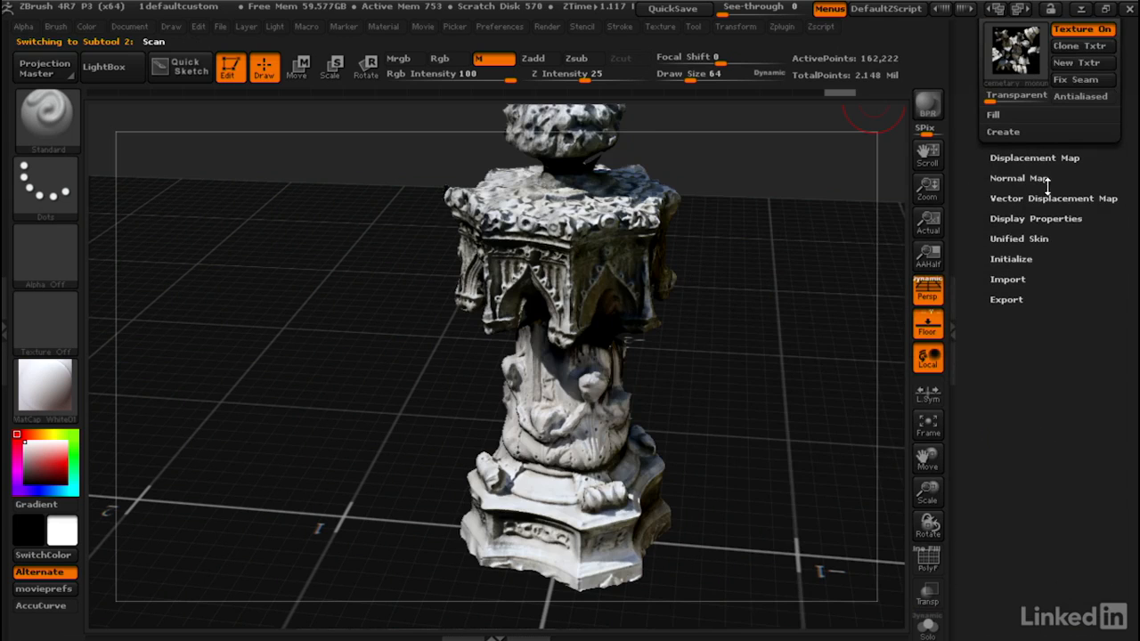
pyautogui.click(1072, 31)
pyautogui.moveTo(747, 299); pyautogui.dragTo(890, 165)
# Step: Compare the untextured geometry detail and polygon counts of the monument and Scan subtools by alternating between them
pyautogui.moveTo(971, 98); pyautogui.dragTo(965, 268)
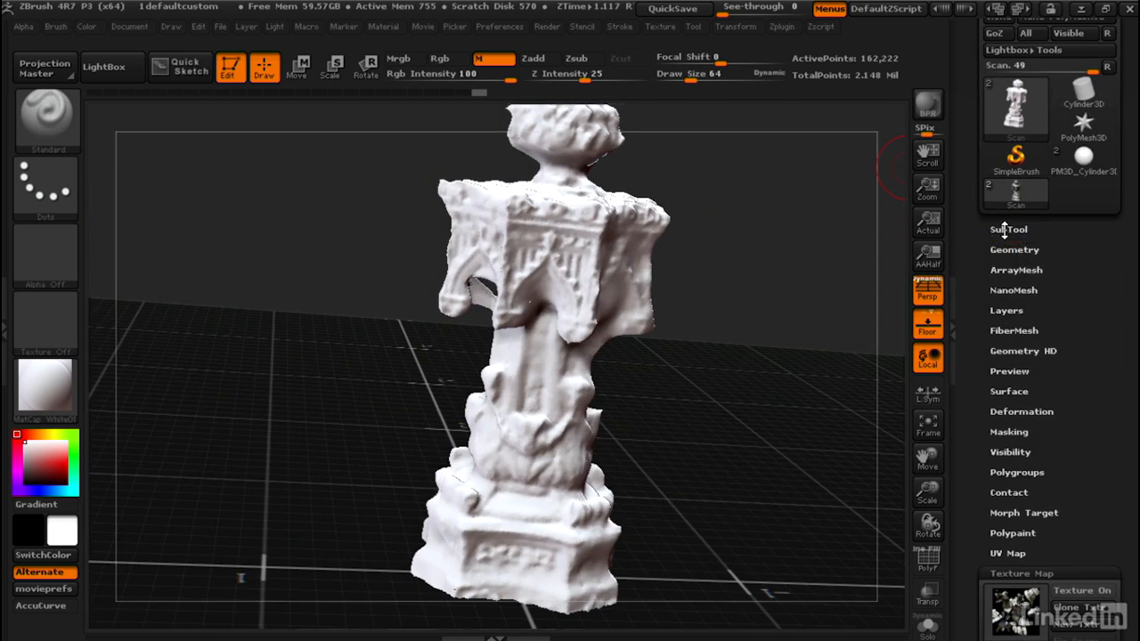
pyautogui.click(1008, 230)
pyautogui.click(1007, 93)
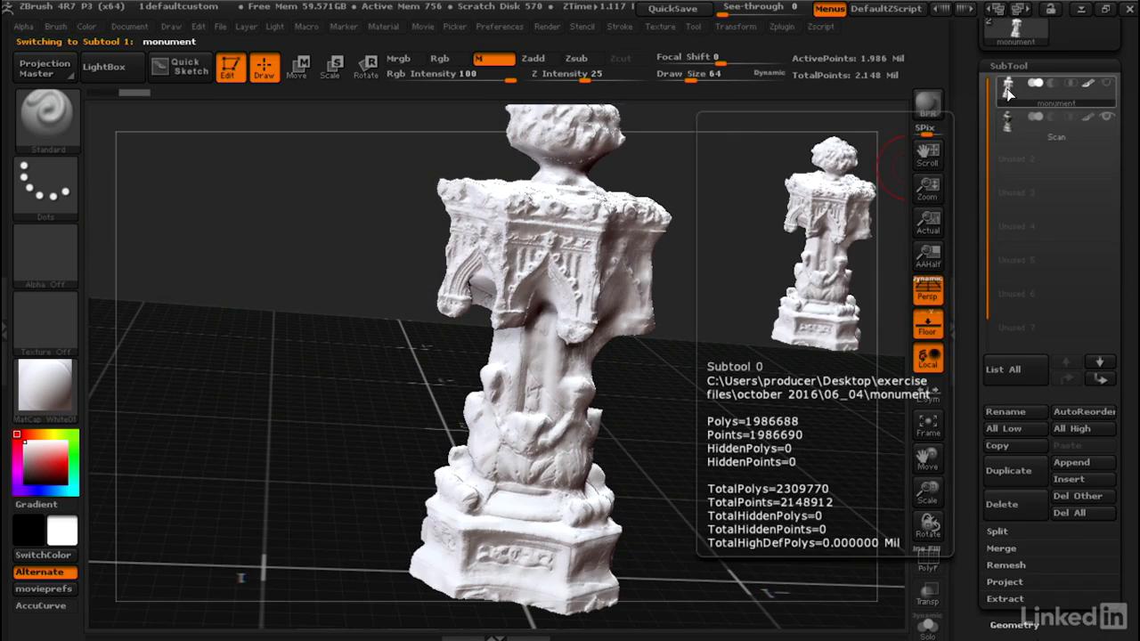
pyautogui.click(1009, 128)
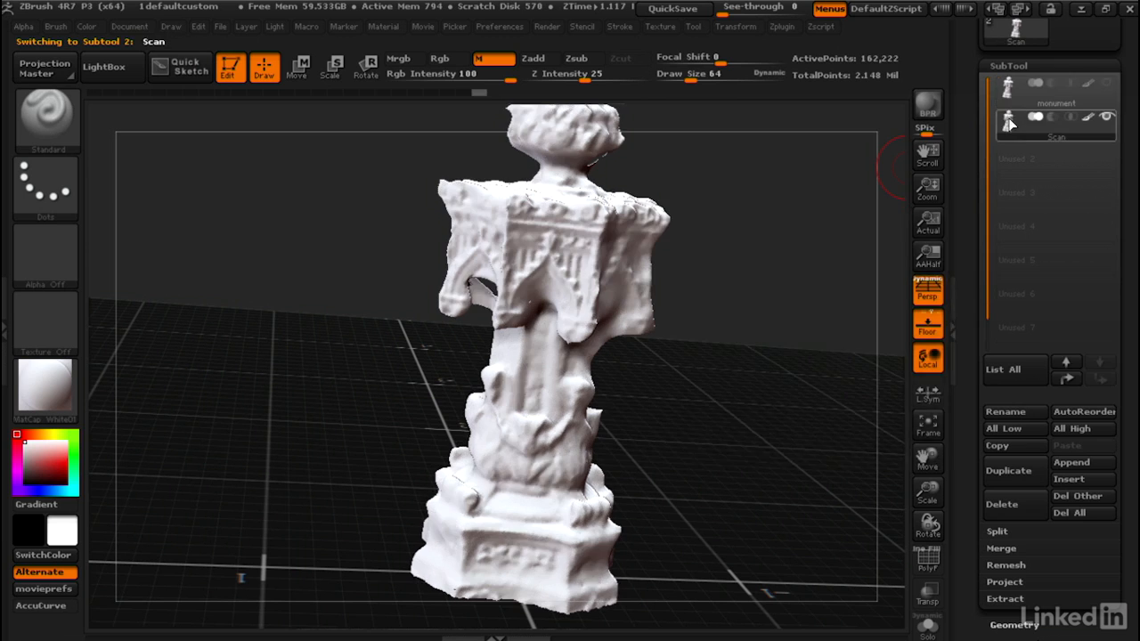
pyautogui.click(1007, 92)
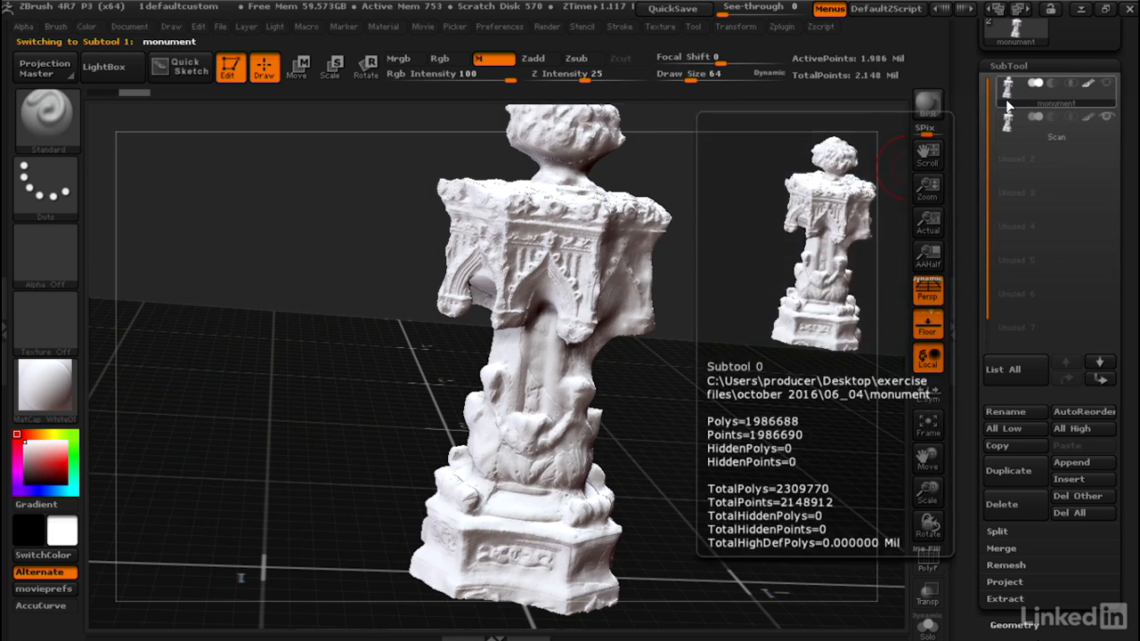
pyautogui.moveTo(1009, 126)
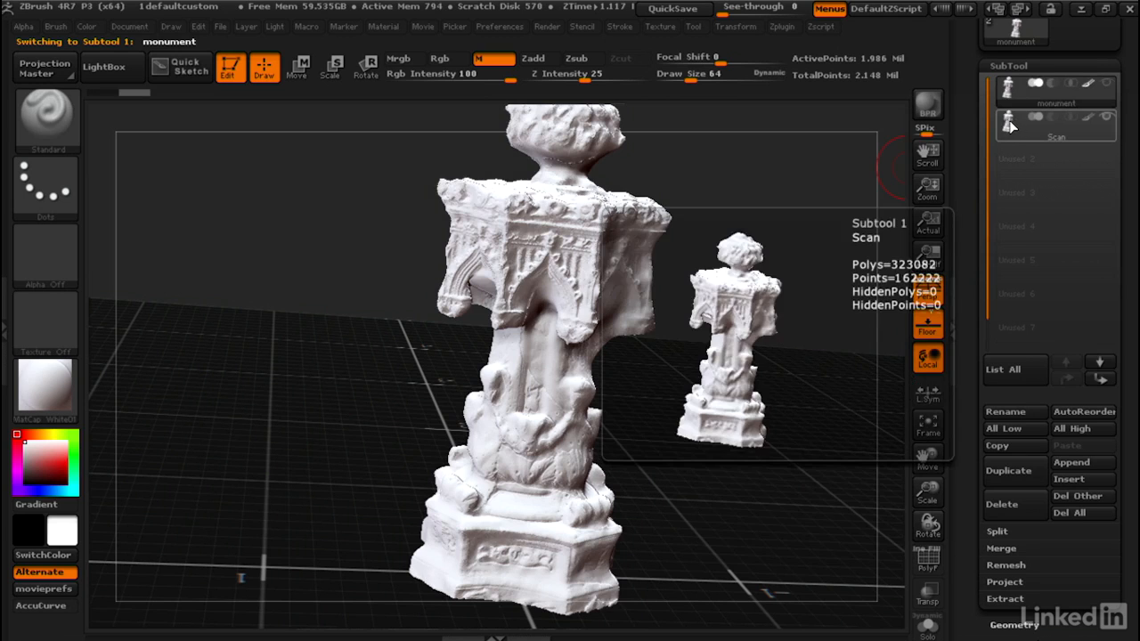
pyautogui.click(1009, 126)
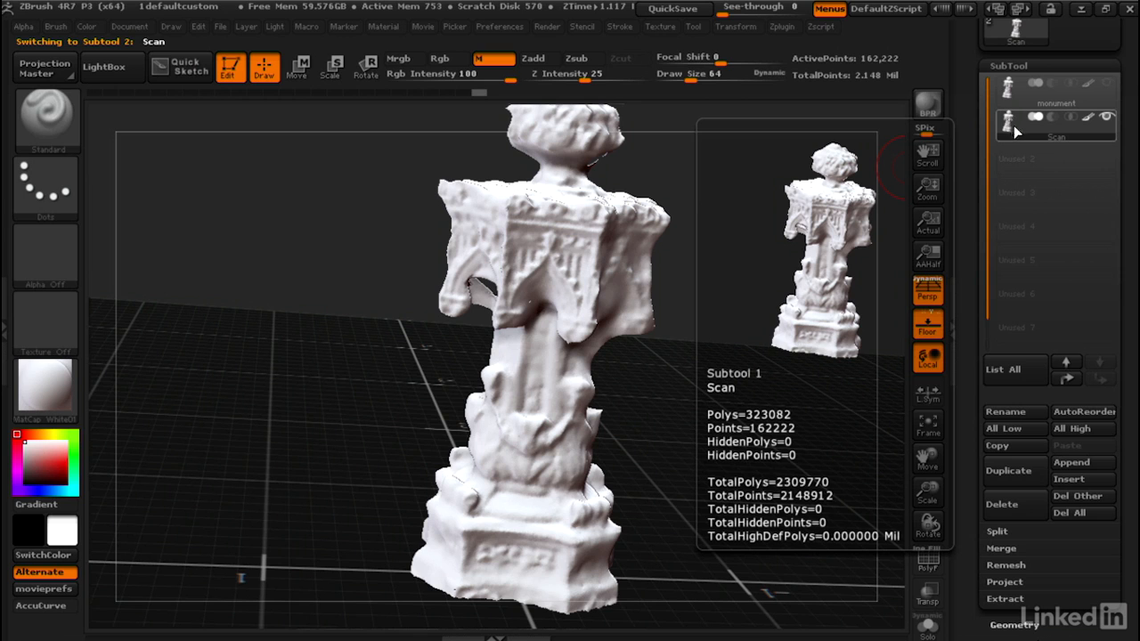
pyautogui.click(1008, 95)
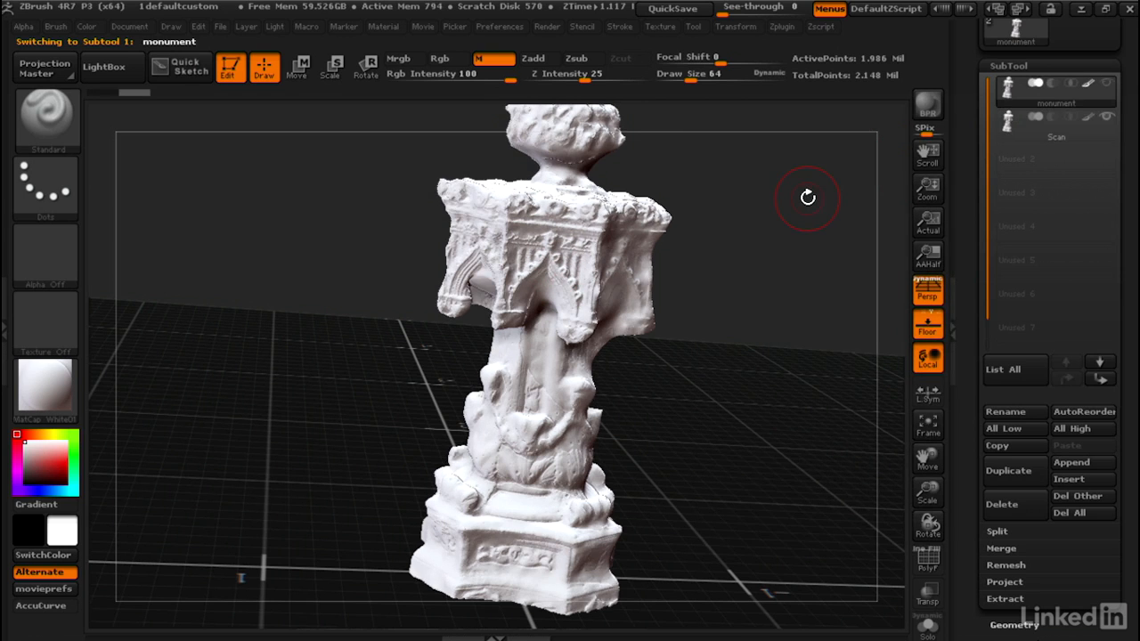
# Step: Select the Scan subtool, turn on its cemetary monument texture map and check the map's details
pyautogui.click(1011, 123)
pyautogui.scroll(-6, 980, 205)
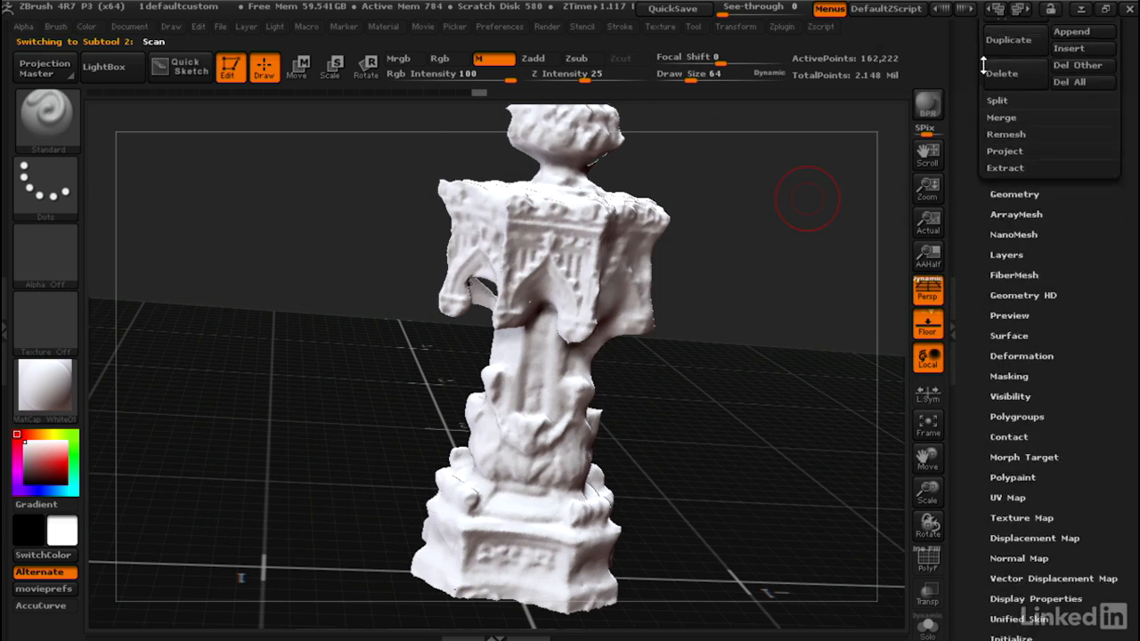
pyautogui.click(1037, 390)
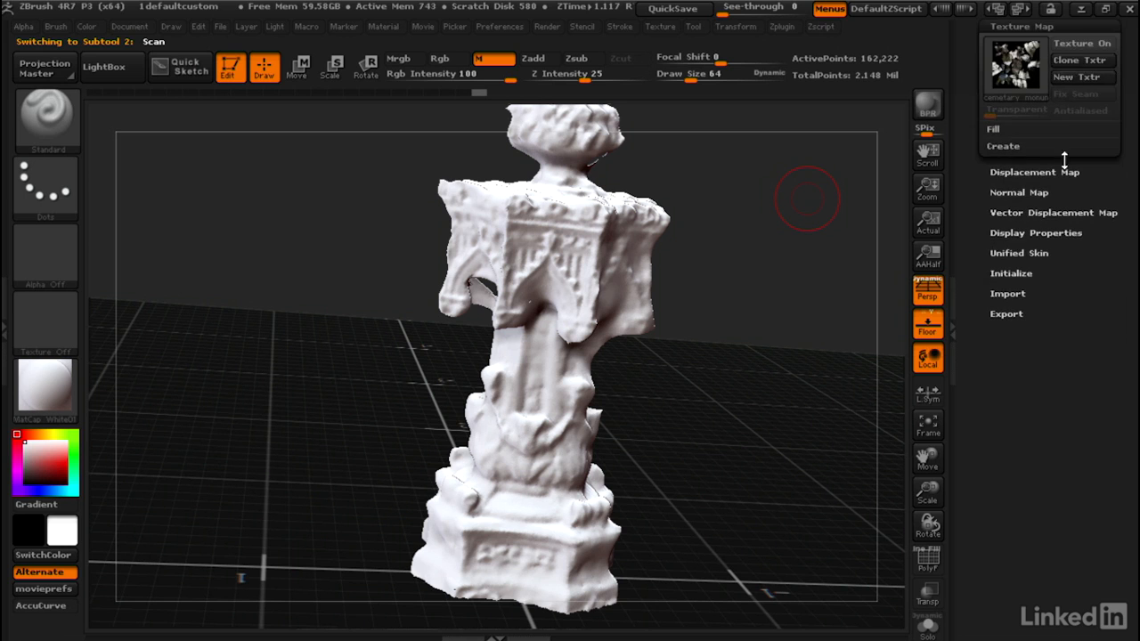
pyautogui.click(1077, 46)
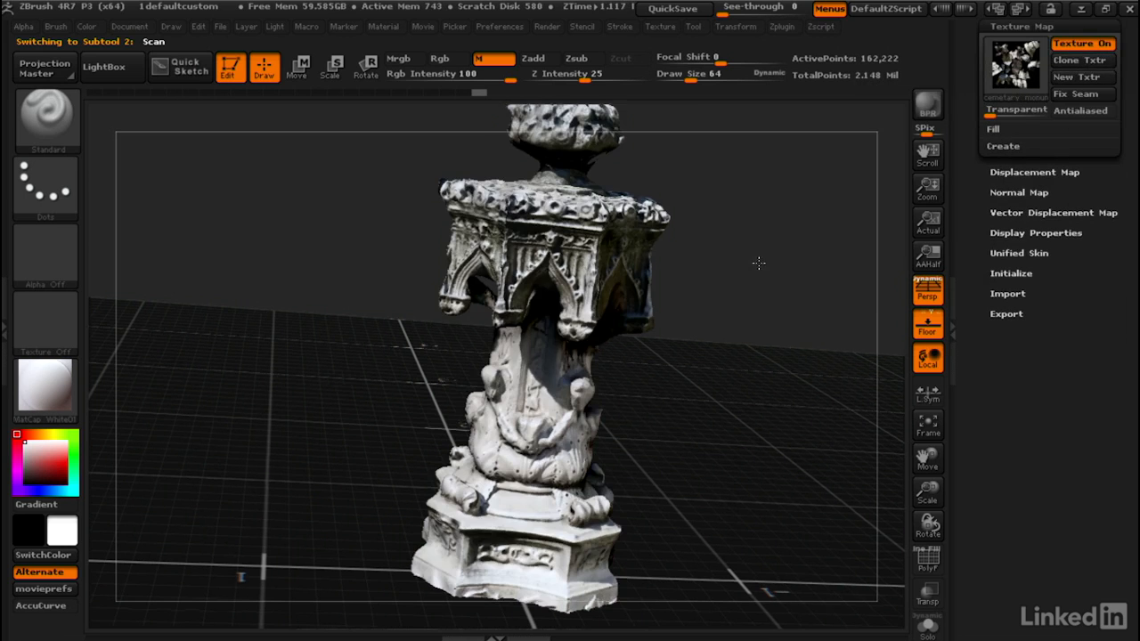
pyautogui.keyDown('alt'); pyautogui.moveTo(758, 261); pyautogui.dragTo(844, 342); pyautogui.keyUp('alt')
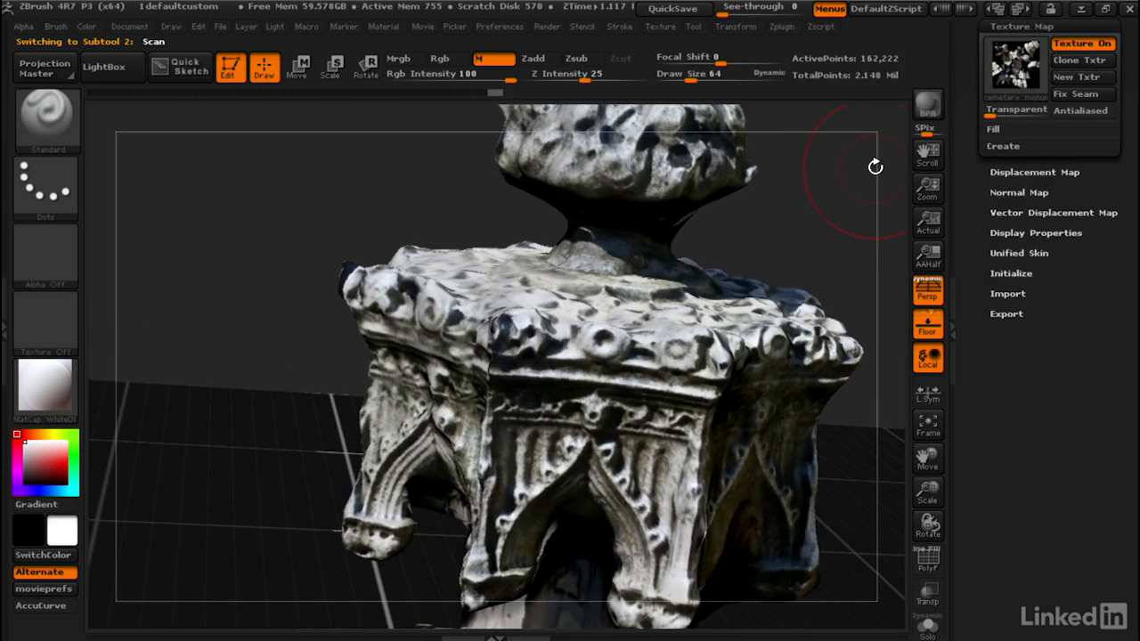
pyautogui.moveTo(1020, 70)
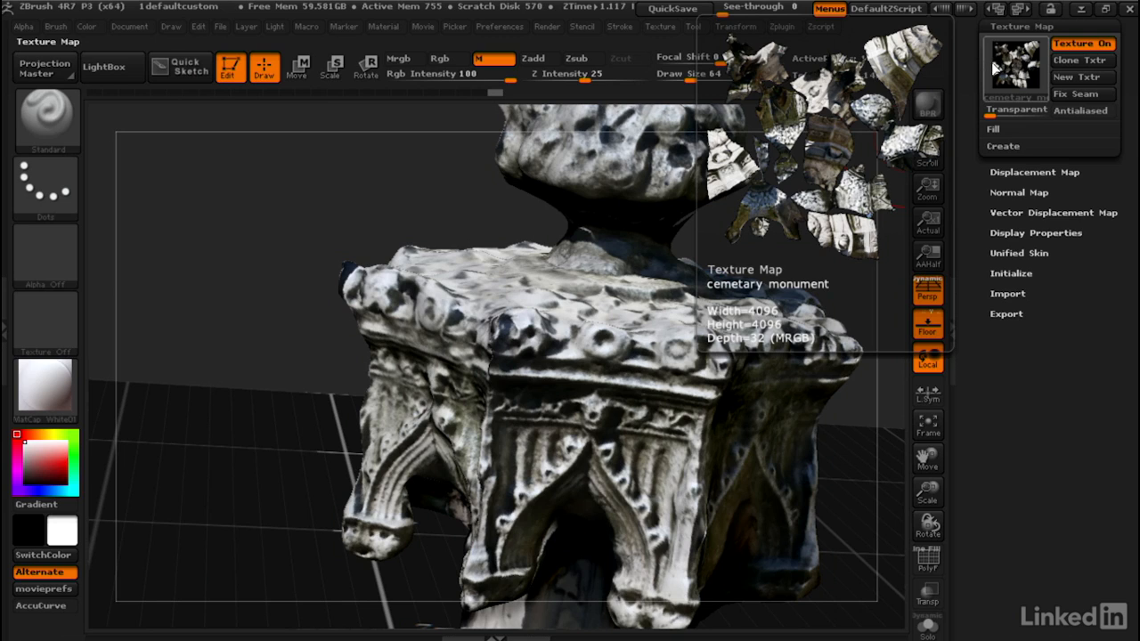
# Step: Try to convert the Scan's texture map to polypaint with the material channel active, and undo the conversion
pyautogui.moveTo(965, 68); pyautogui.dragTo(965, 206)
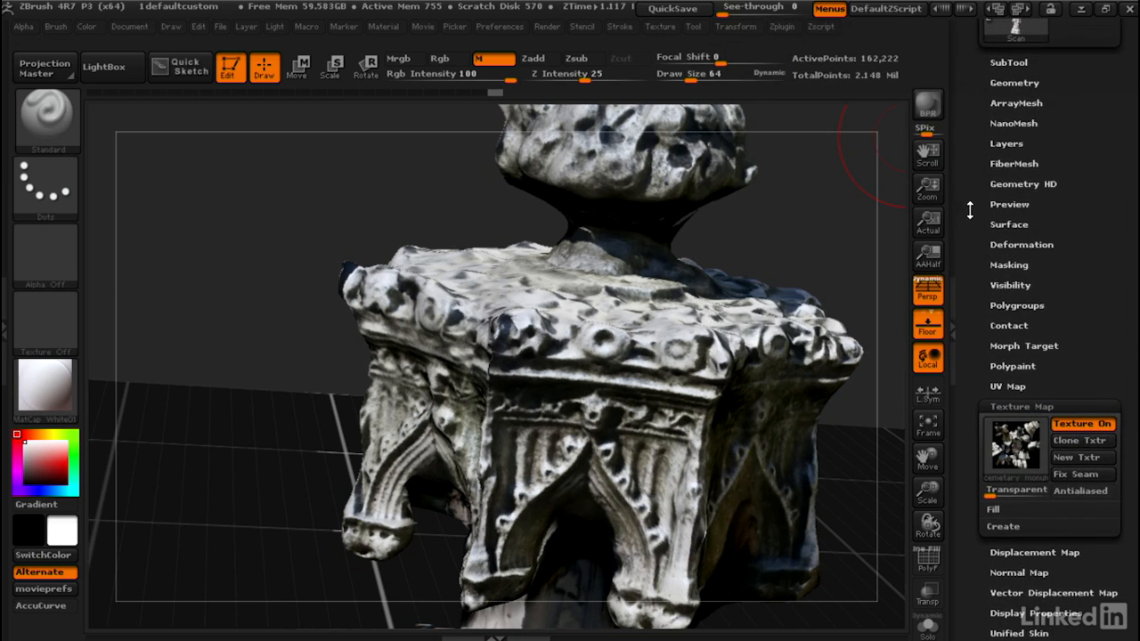
pyautogui.click(1004, 367)
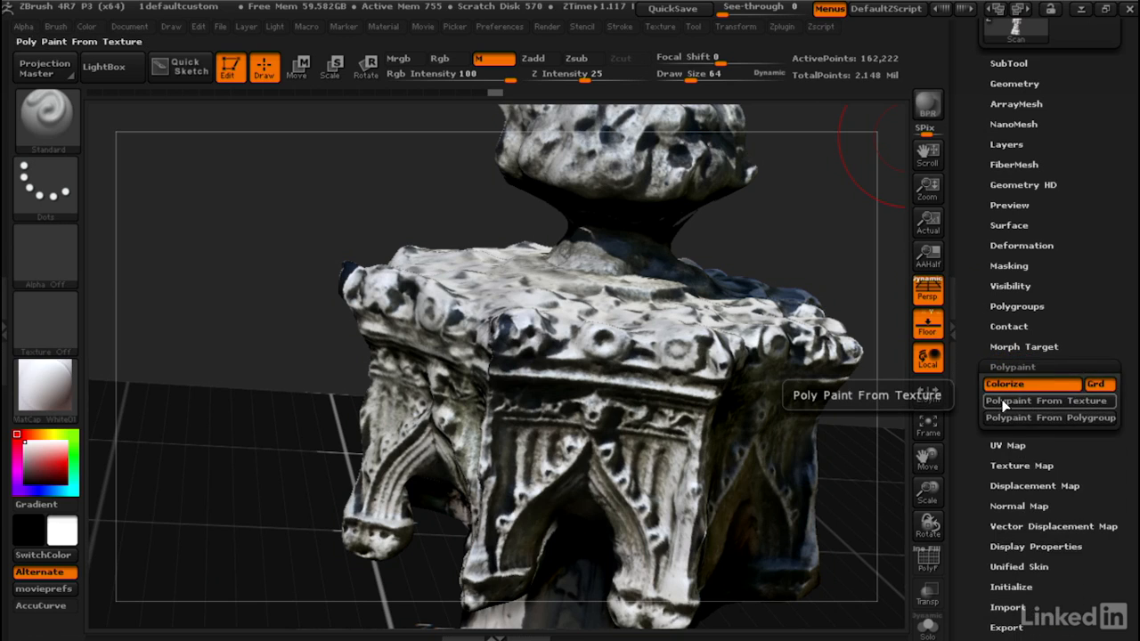
pyautogui.click(1007, 401)
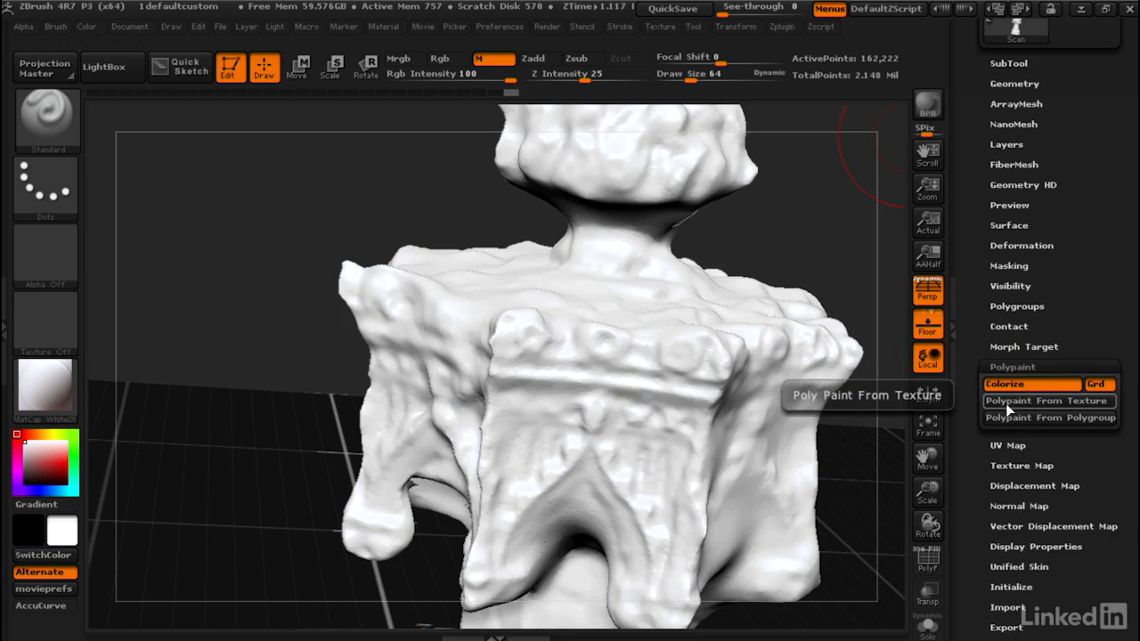
pyautogui.hotkey('ctrl', 'z')
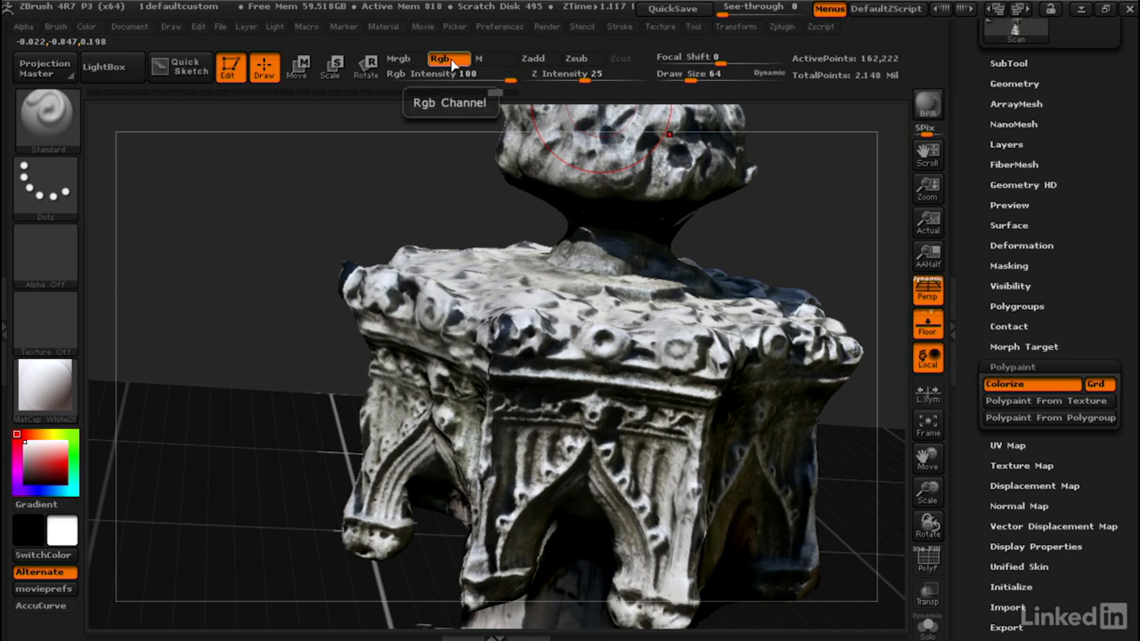
# Step: Switch the paint channel to Rgb and create polypaint from the Scan's texture, checking the carved arches up close
pyautogui.click(1010, 402)
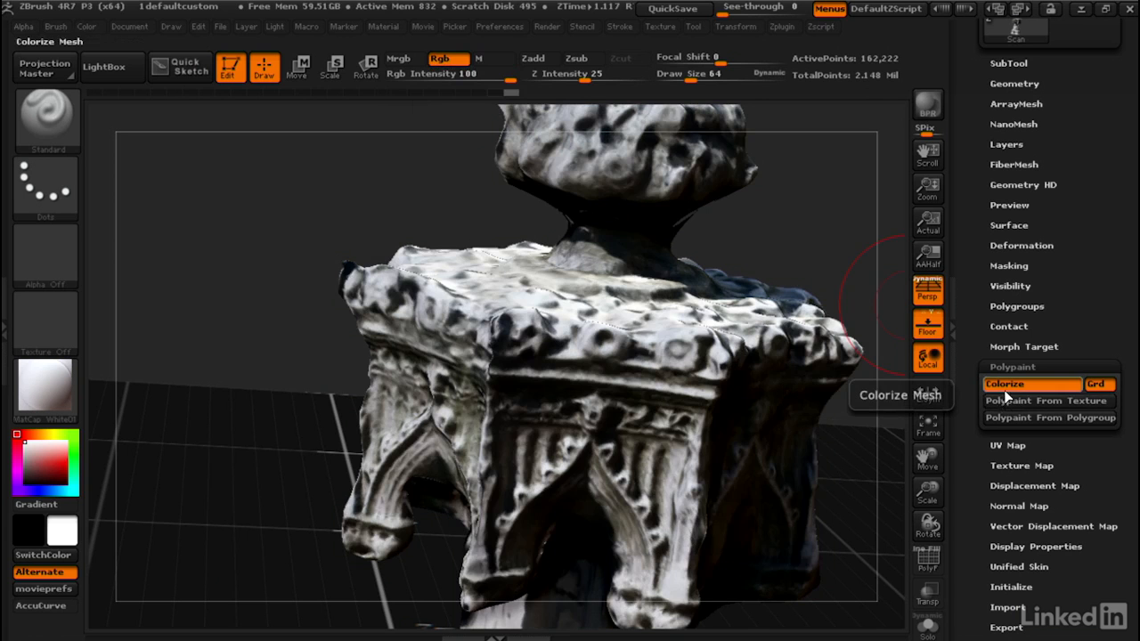
pyautogui.keyDown('alt'); pyautogui.moveTo(840, 239); pyautogui.dragTo(801, 187); pyautogui.keyUp('alt')
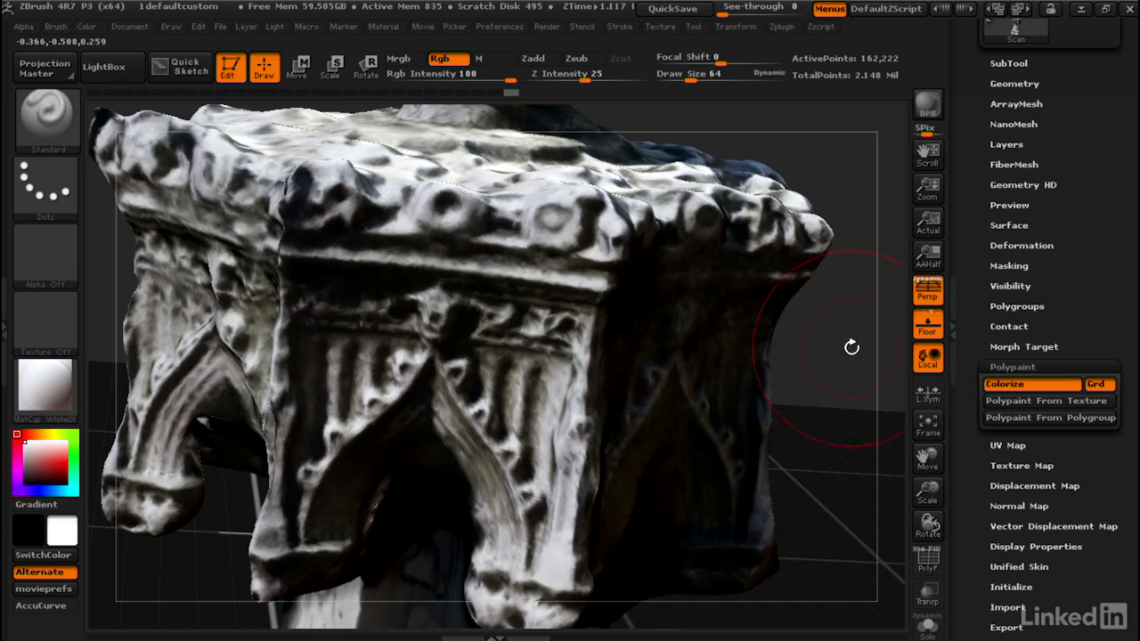
pyautogui.keyDown('alt'); pyautogui.moveTo(851, 347); pyautogui.dragTo(820, 353); pyautogui.keyUp('alt')
pyautogui.keyDown('alt'); pyautogui.moveTo(812, 204); pyautogui.dragTo(828, 45); pyautogui.keyUp('alt')
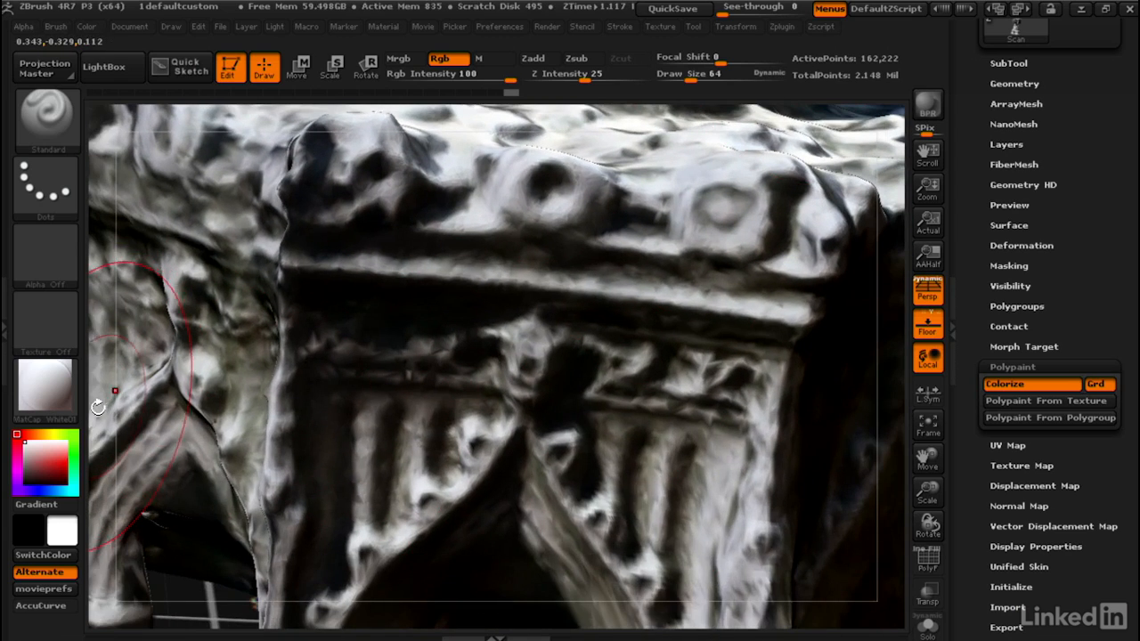
pyautogui.moveTo(98, 407); pyautogui.dragTo(230, 319)
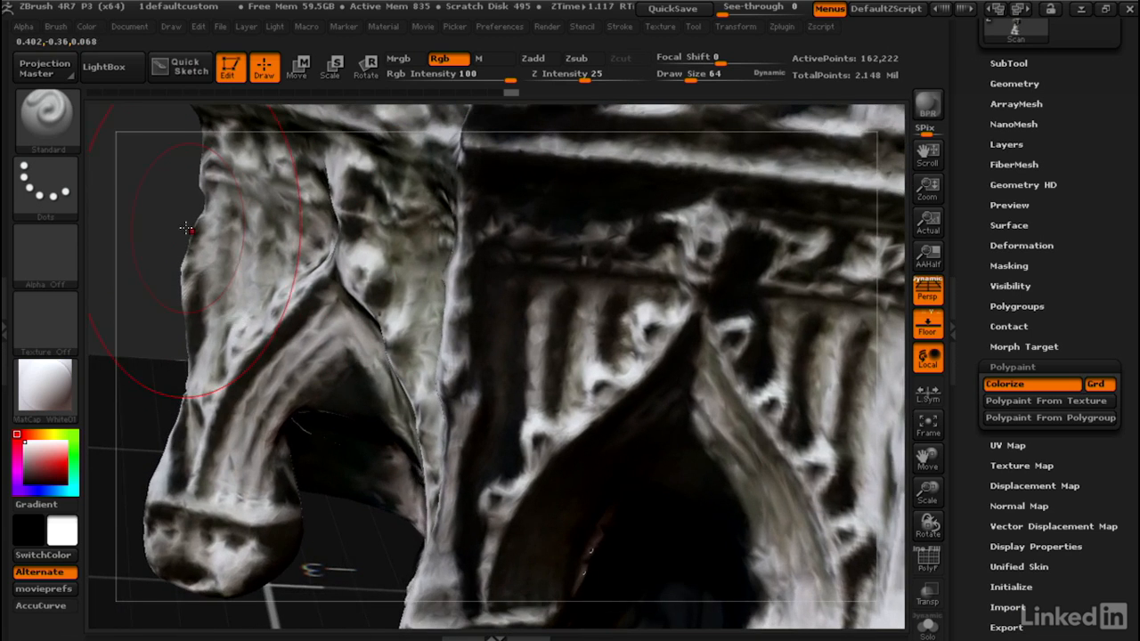
# Step: Undo and redo the polypaint conversion repeatedly to compare its sharpness with the original texture map around the arches
pyautogui.hotkey('ctrl', 'z')
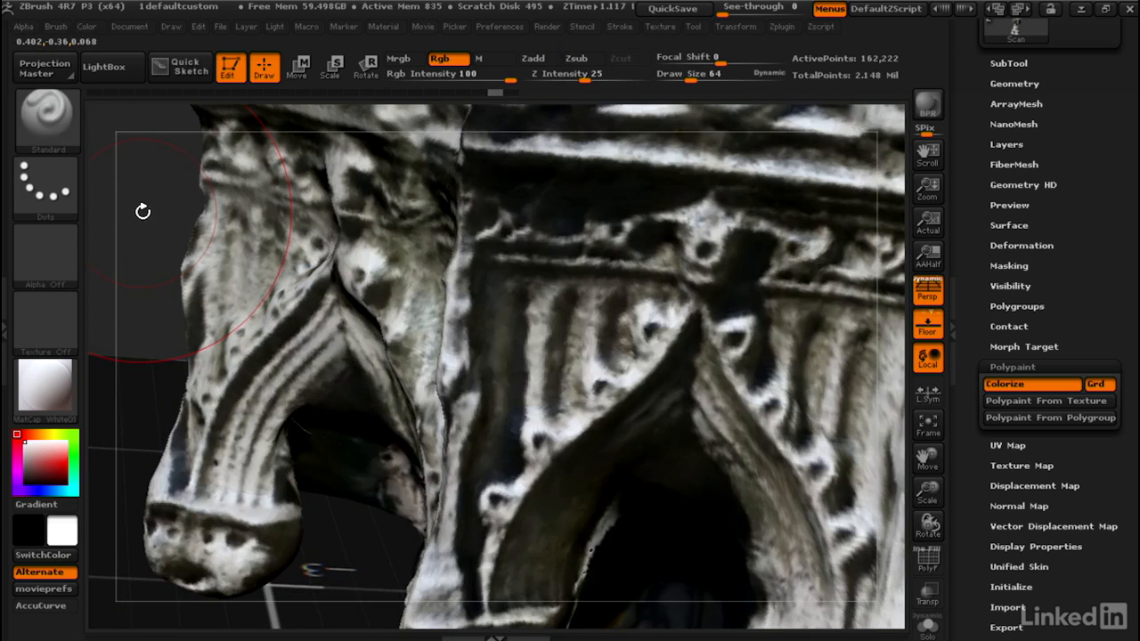
pyautogui.hotkey('ctrl', 'z')
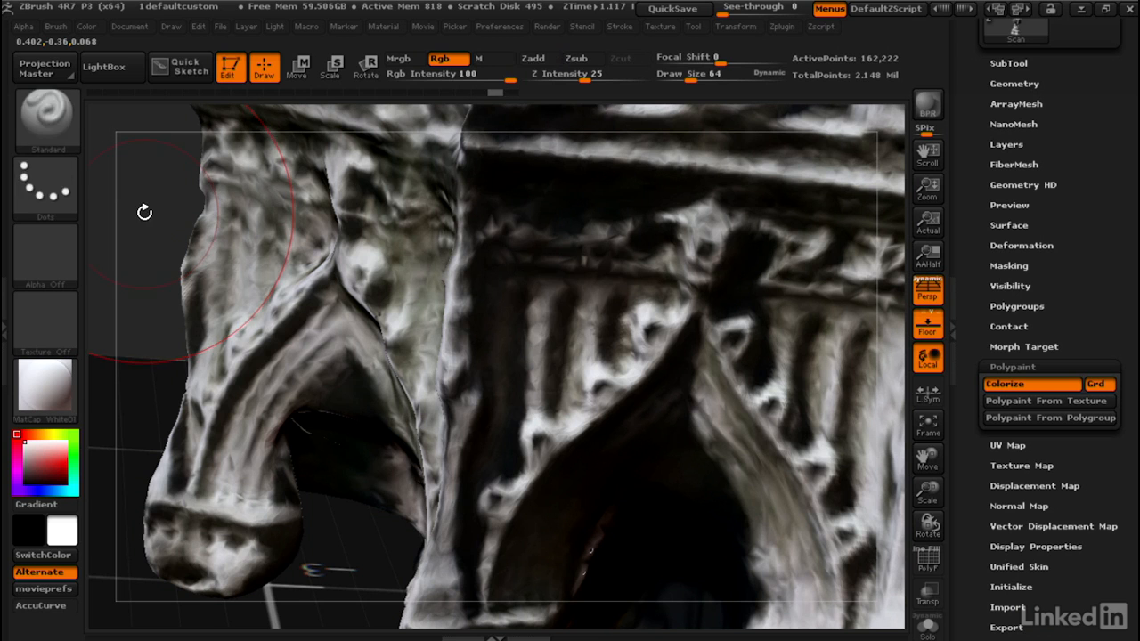
pyautogui.hotkey('ctrl', 'z')
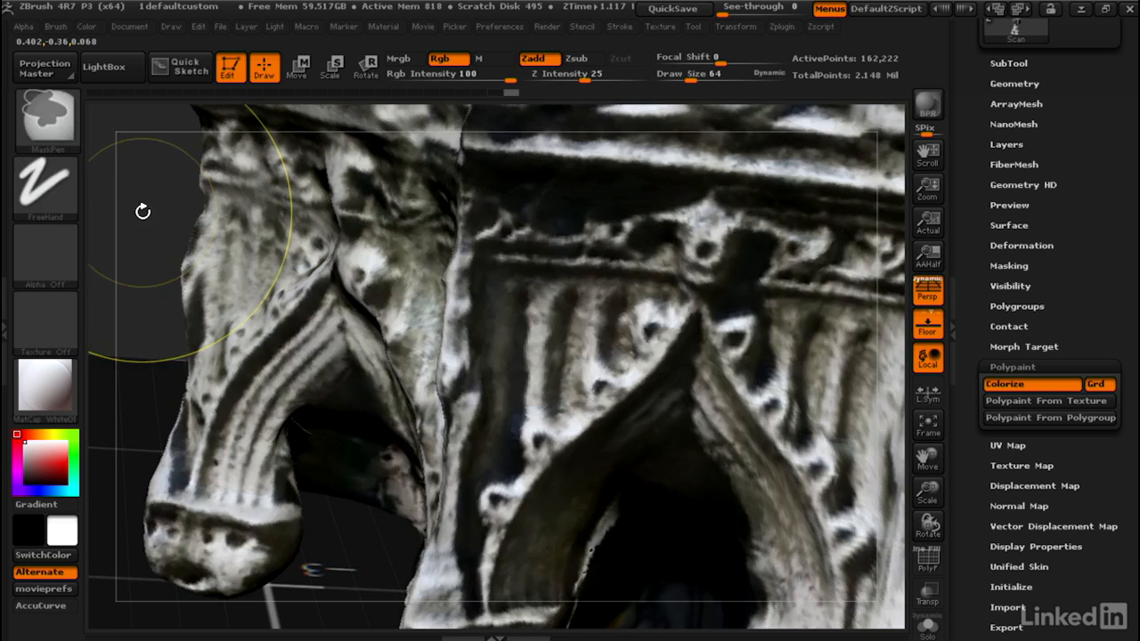
pyautogui.hotkey('ctrl', 'shift', 'z')
pyautogui.hotkey('ctrl', 'shift', 'z')
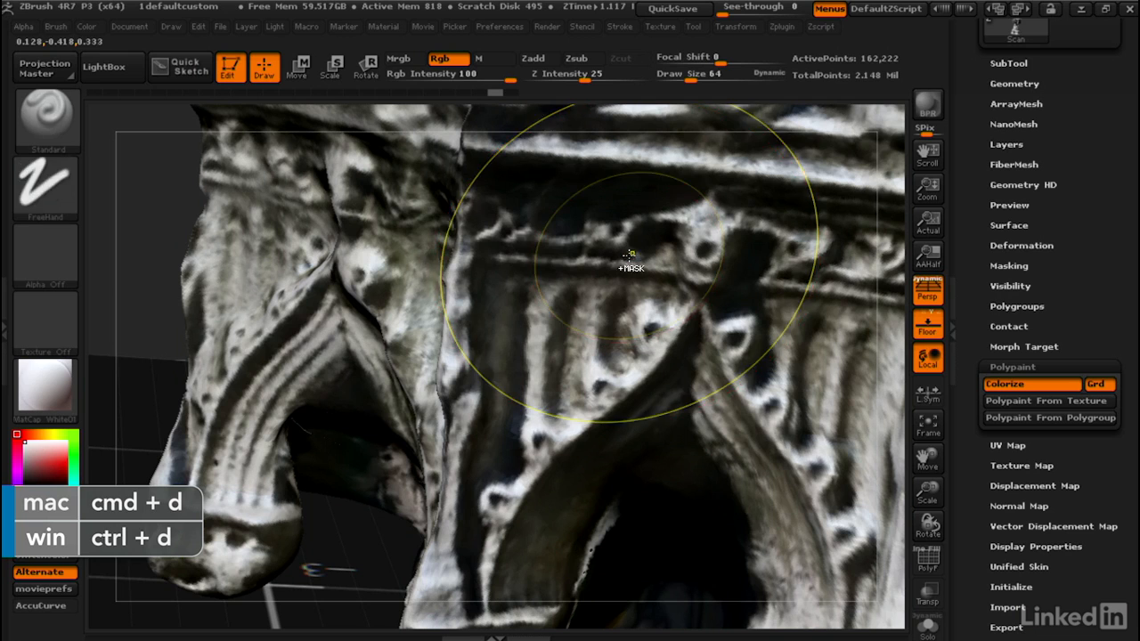
# Step: Subdivide the Scan subtool twice to about 3.876 million polygons and recreate its polypaint from the texture
pyautogui.hotkey('ctrl', 'd')
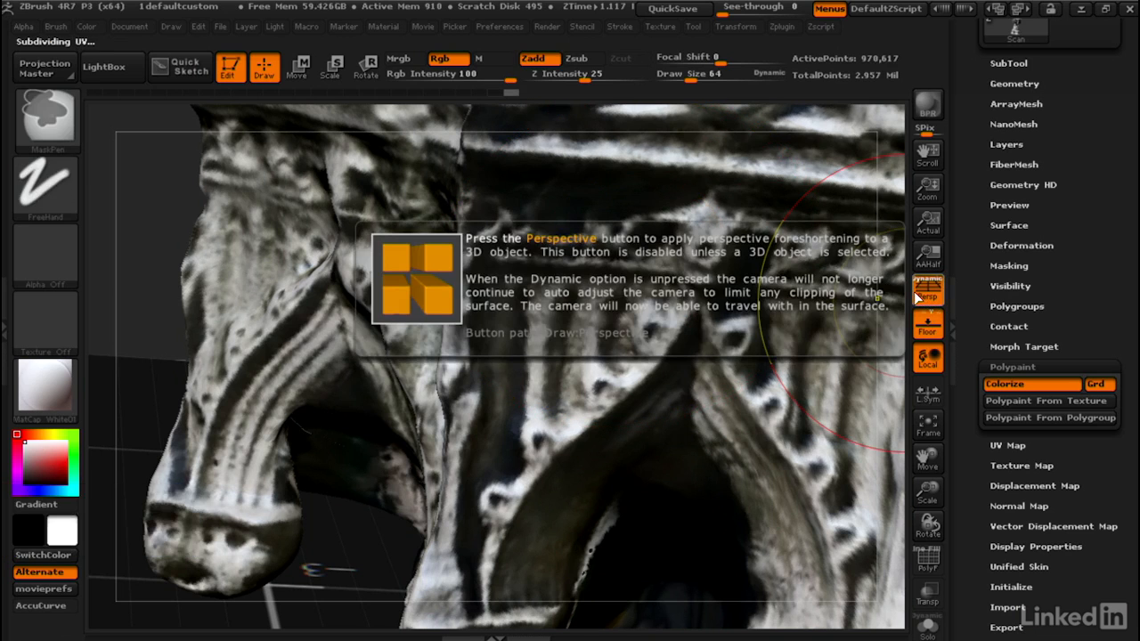
pyautogui.hotkey('ctrl', 'd')
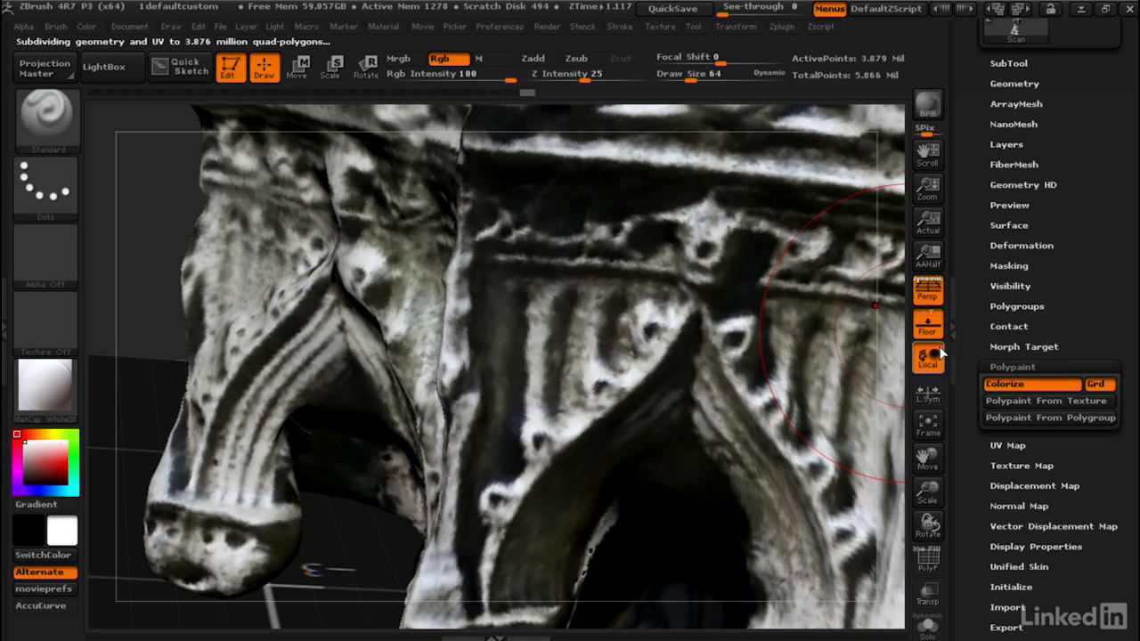
pyautogui.click(1011, 400)
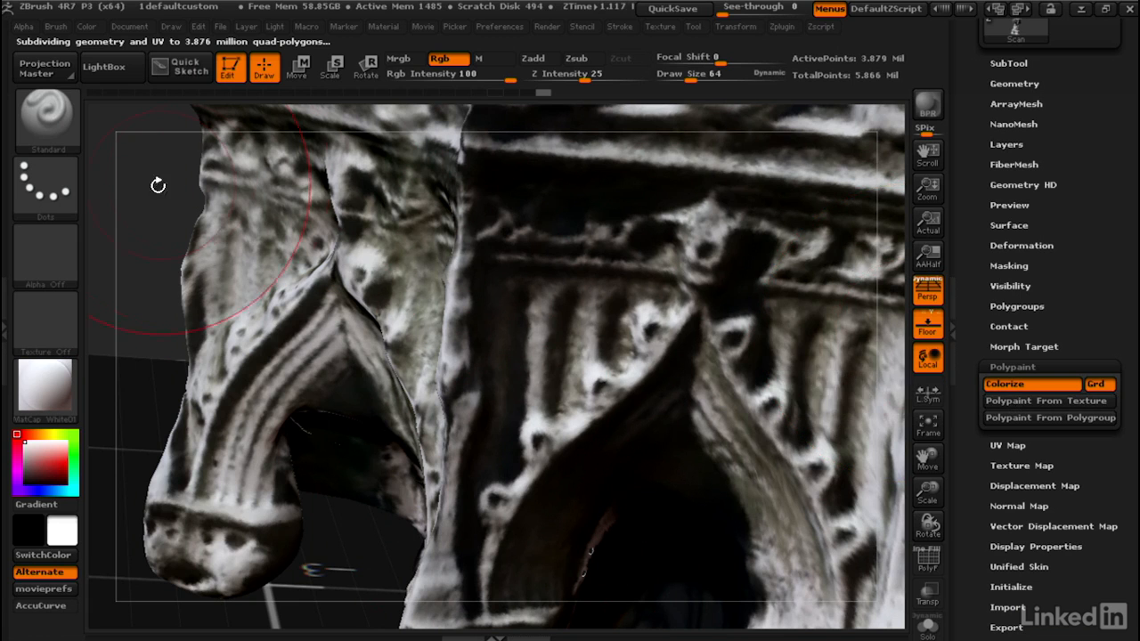
pyautogui.press('f')
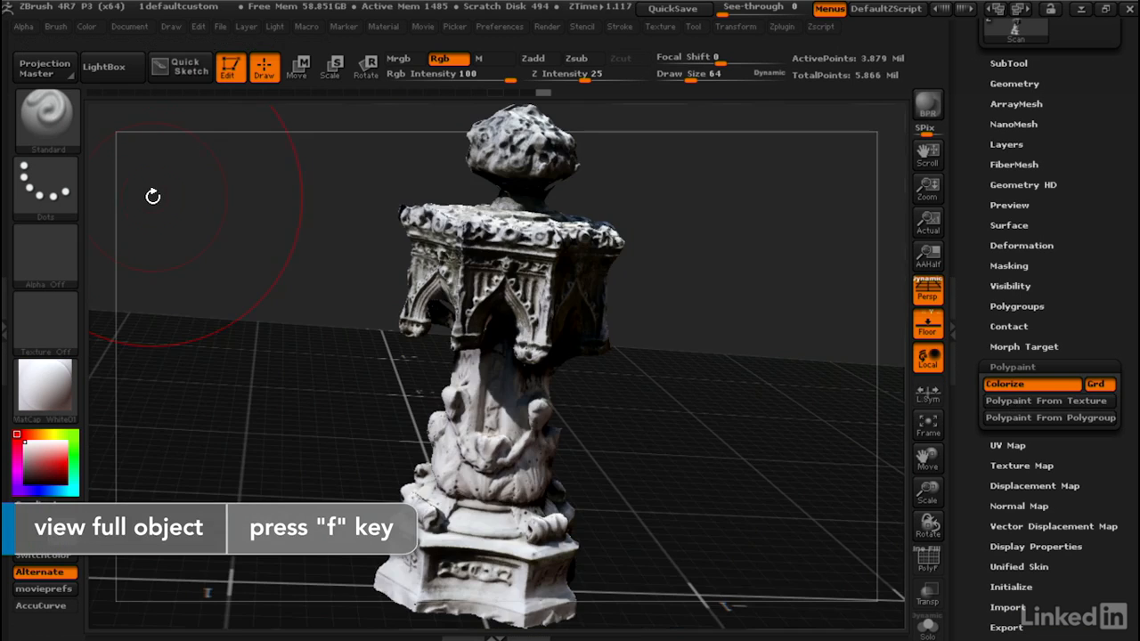
# Step: Select the monument subtool and store a morph target of its current shape
pyautogui.click(998, 63)
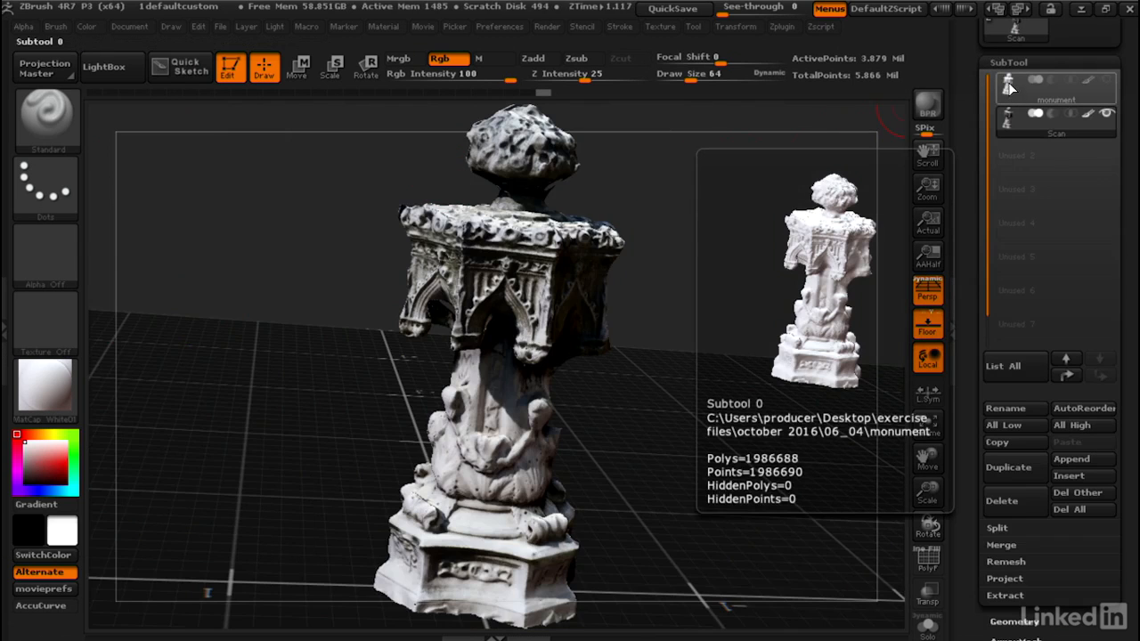
pyautogui.click(1009, 85)
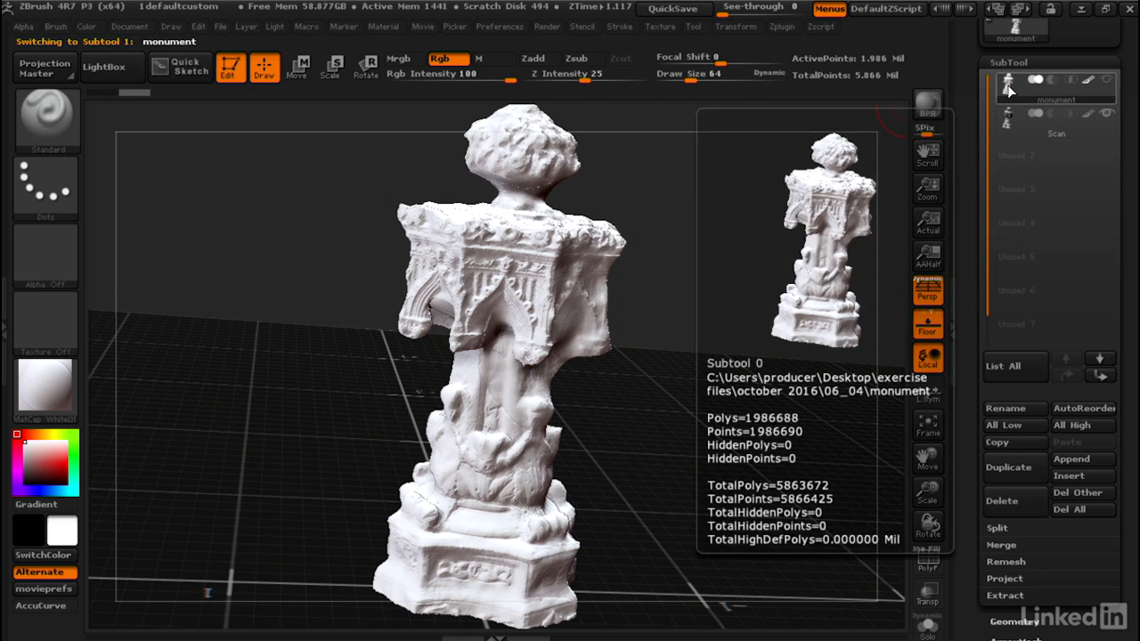
pyautogui.moveTo(964, 221); pyautogui.dragTo(979, 46)
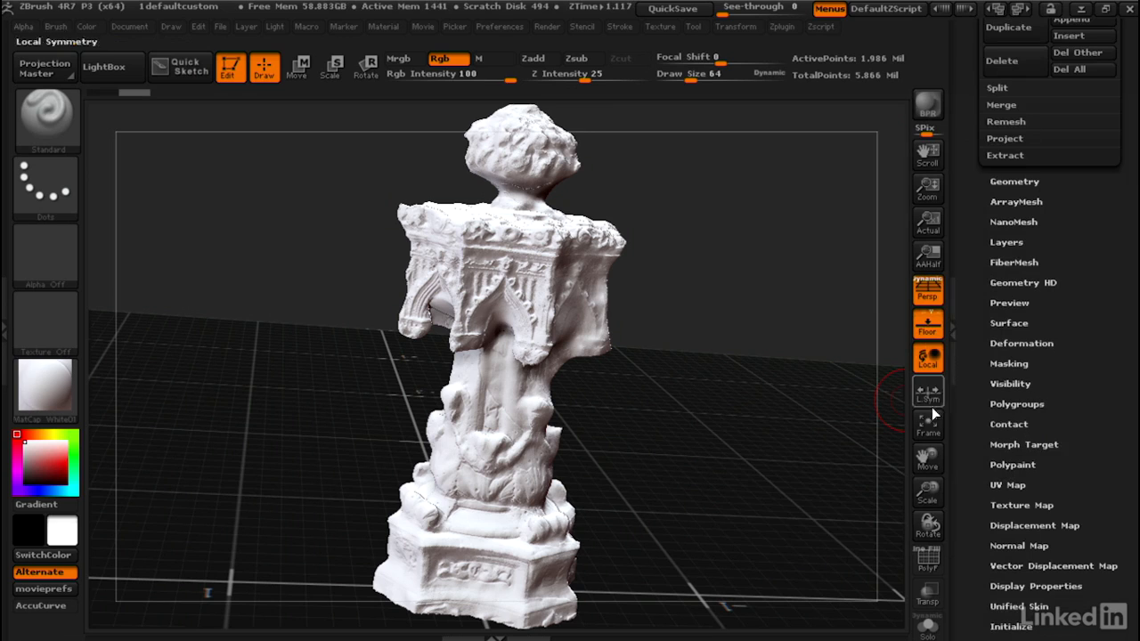
pyautogui.click(1039, 445)
pyautogui.moveTo(1028, 56); pyautogui.dragTo(1028, 140)
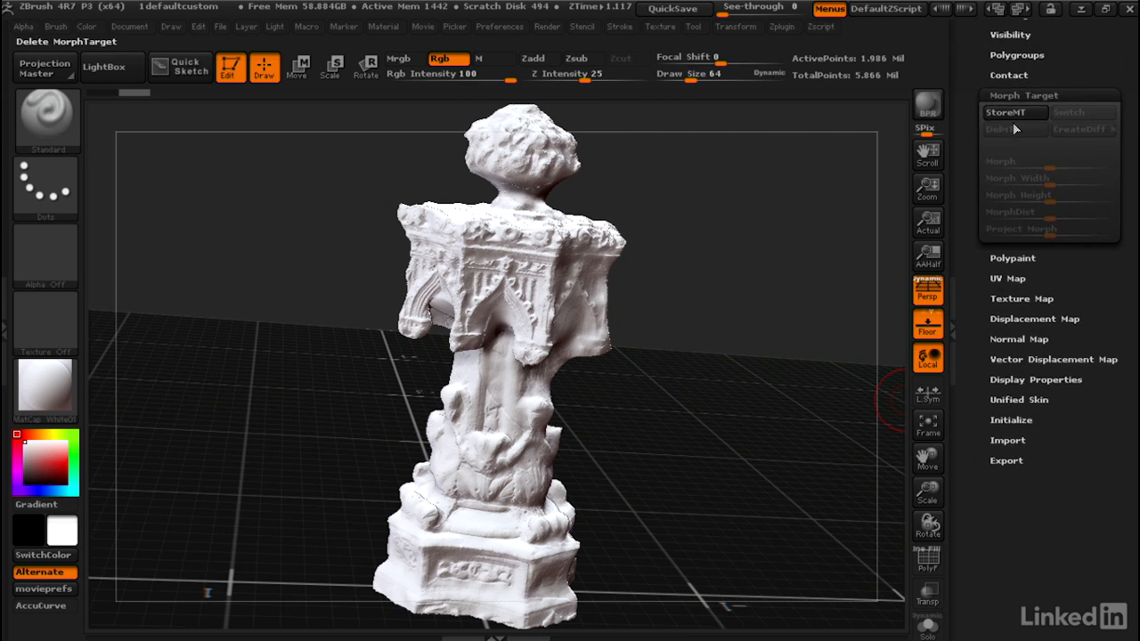
pyautogui.click(1024, 116)
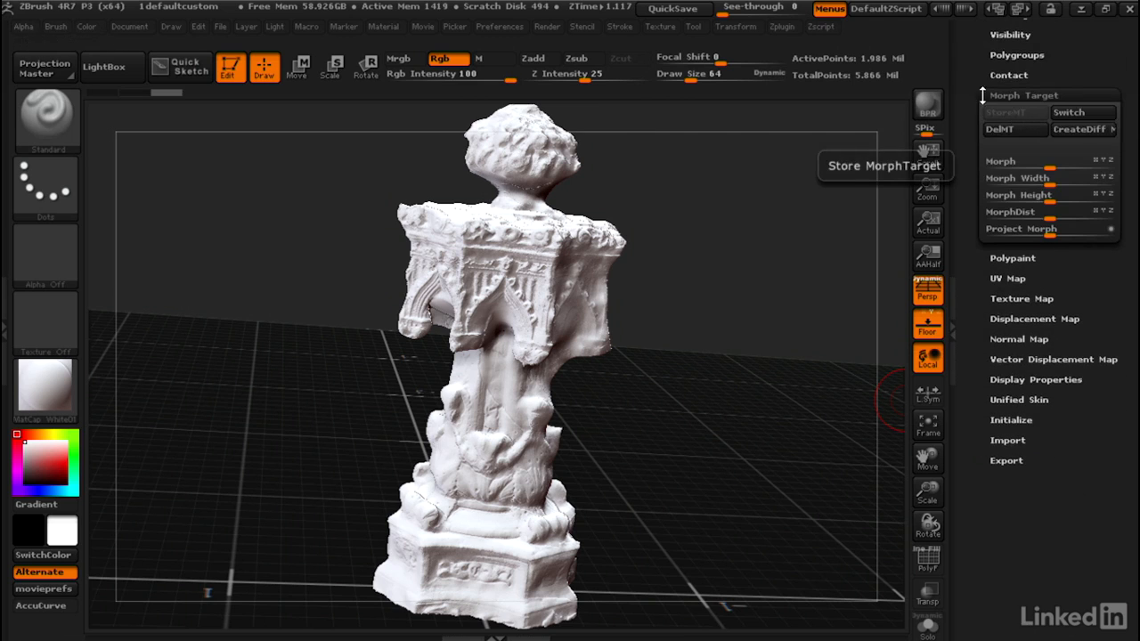
# Step: Project the Scan's polypaint and surface onto the monument subtool with ProjectAll at Dist 0.02, and check the back for gaps
pyautogui.moveTo(967, 22); pyautogui.dragTo(962, 169)
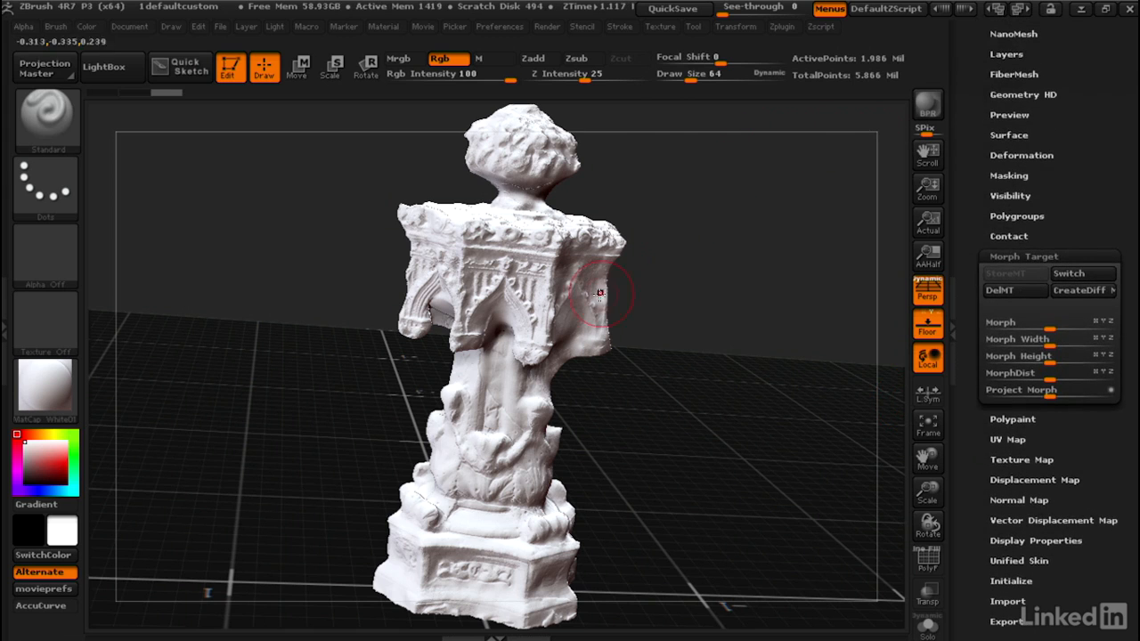
pyautogui.moveTo(970, 35); pyautogui.dragTo(986, 129)
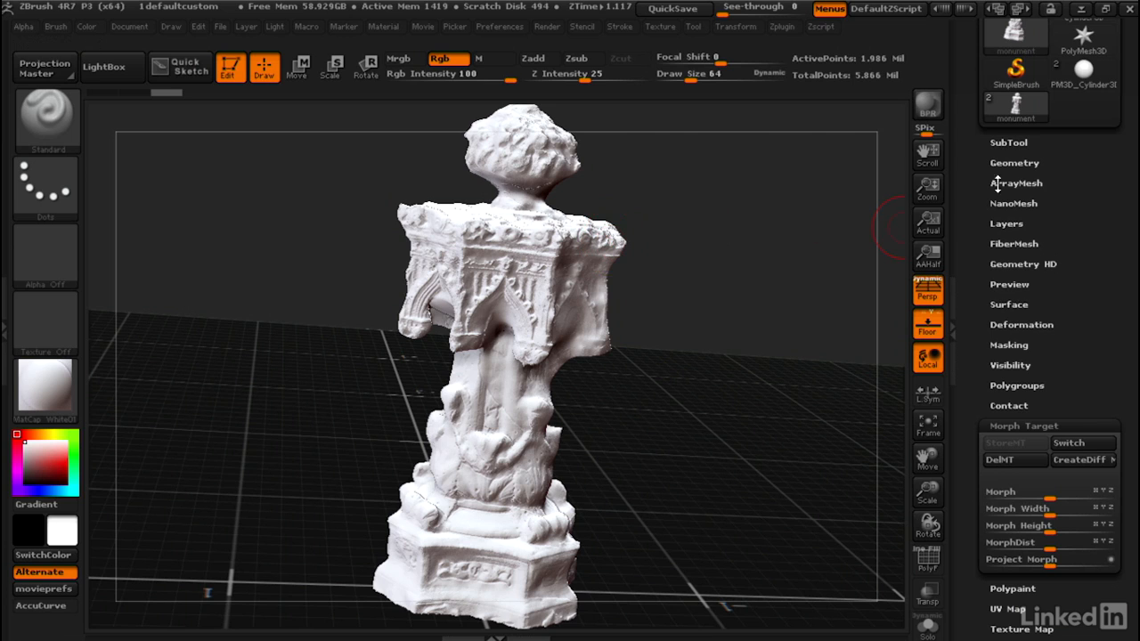
pyautogui.click(1020, 148)
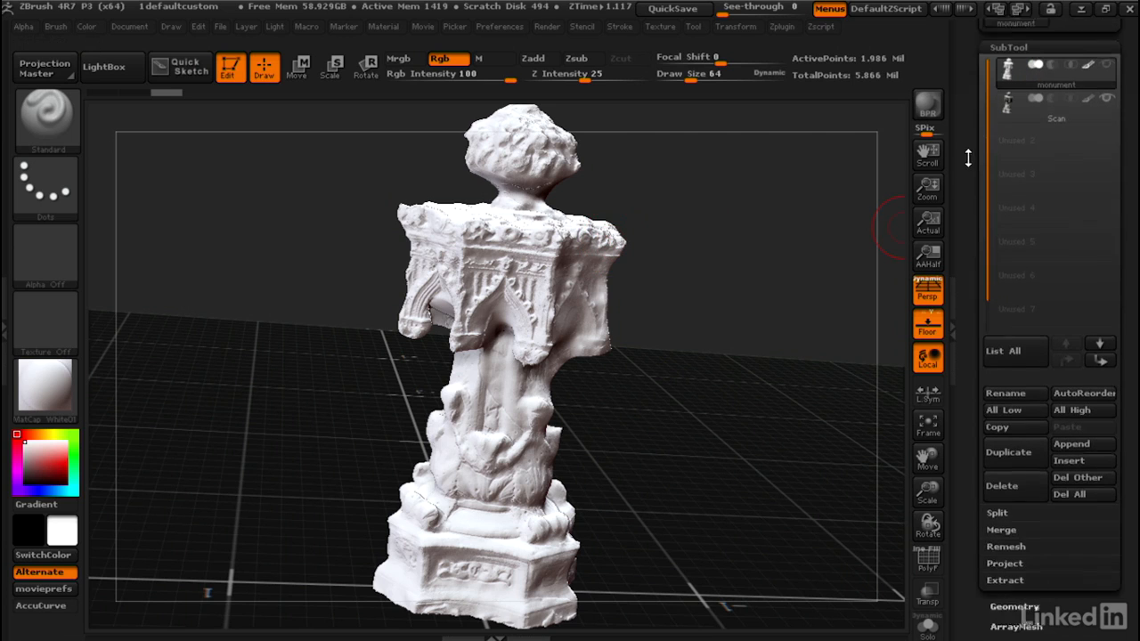
pyautogui.click(1006, 395)
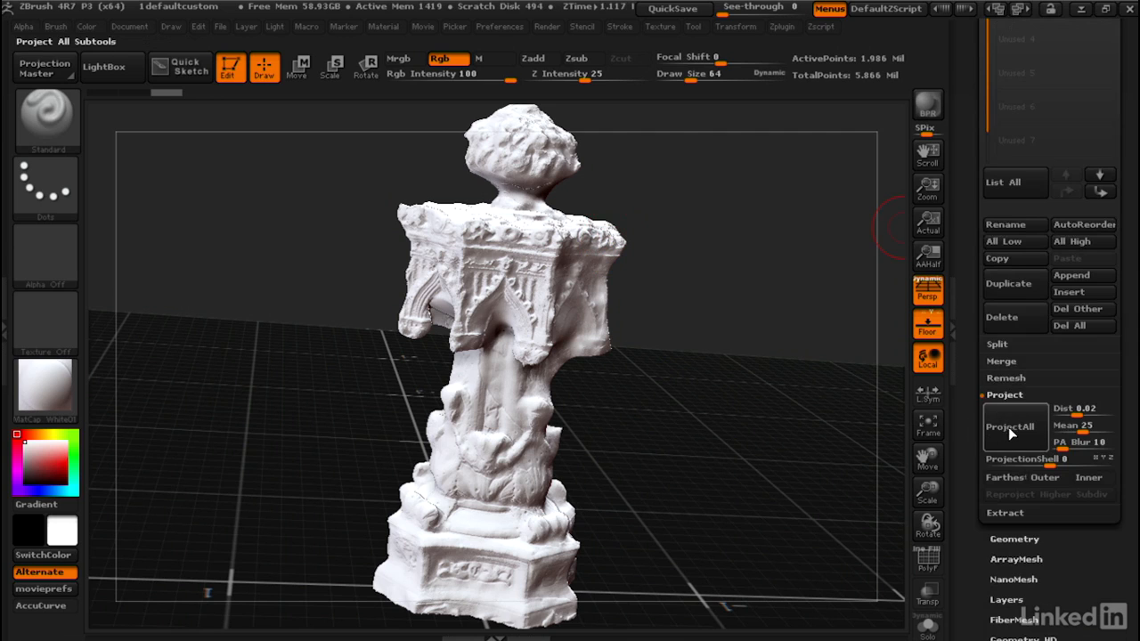
pyautogui.click(1010, 428)
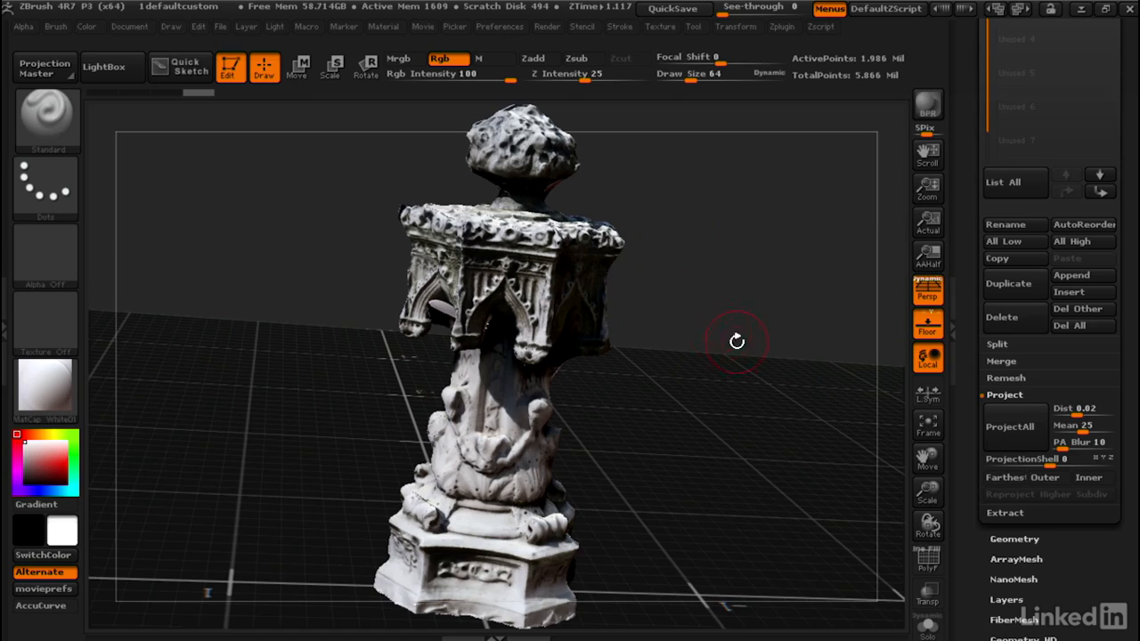
pyautogui.moveTo(736, 347); pyautogui.dragTo(804, 333)
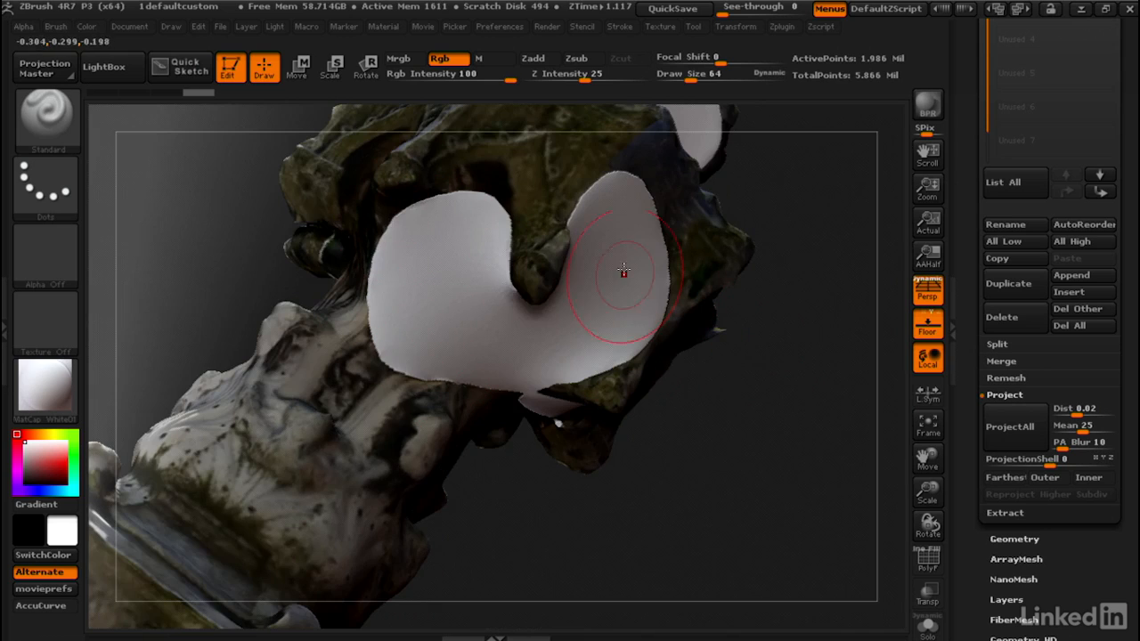
pyautogui.moveTo(720, 373); pyautogui.dragTo(755, 273)
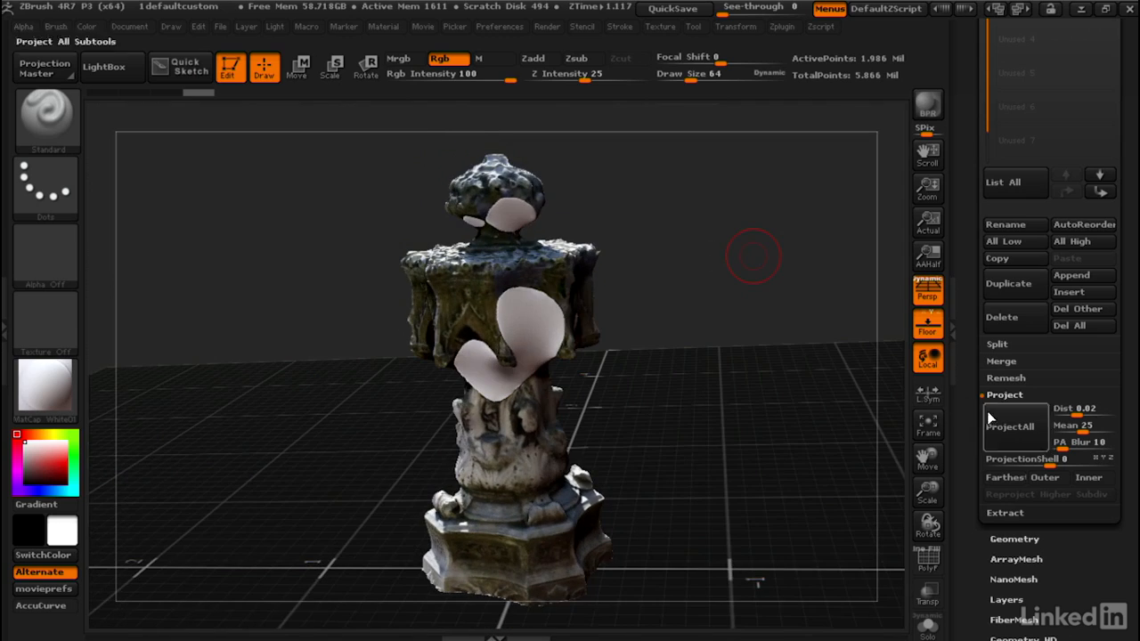
# Step: Turn off Colorize on the monument and isolate it in Solo mode to examine how the projection altered its sculpted surface
pyautogui.moveTo(970, 419); pyautogui.dragTo(978, 320)
pyautogui.moveTo(971, 180); pyautogui.dragTo(986, 419)
pyautogui.scroll(-2, 1006, 539)
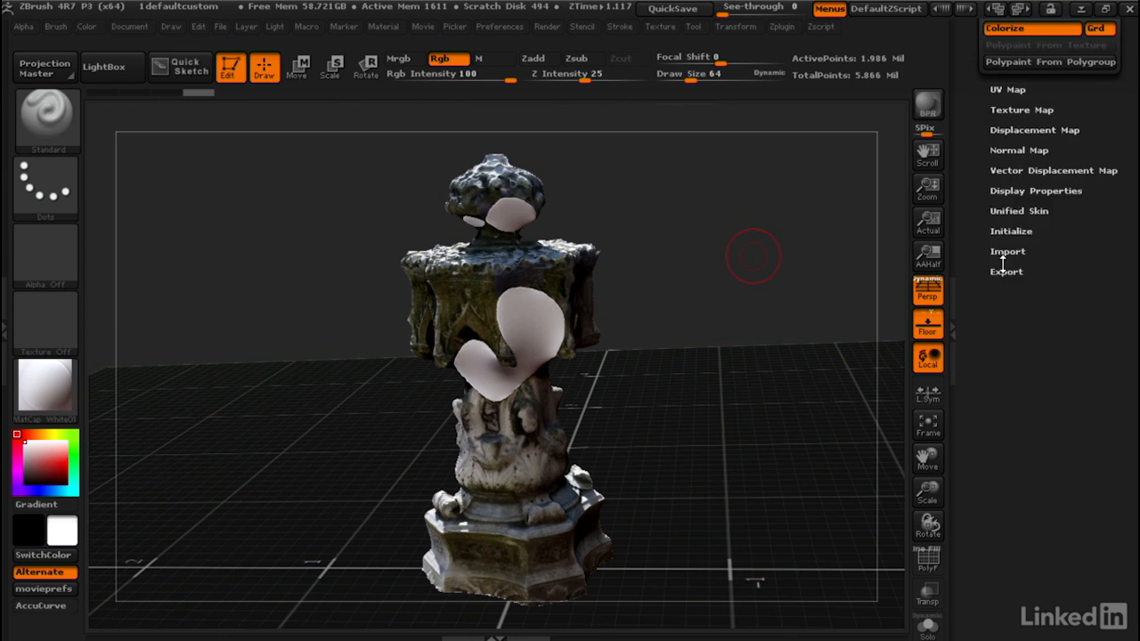
pyautogui.scroll(4, 976, 181)
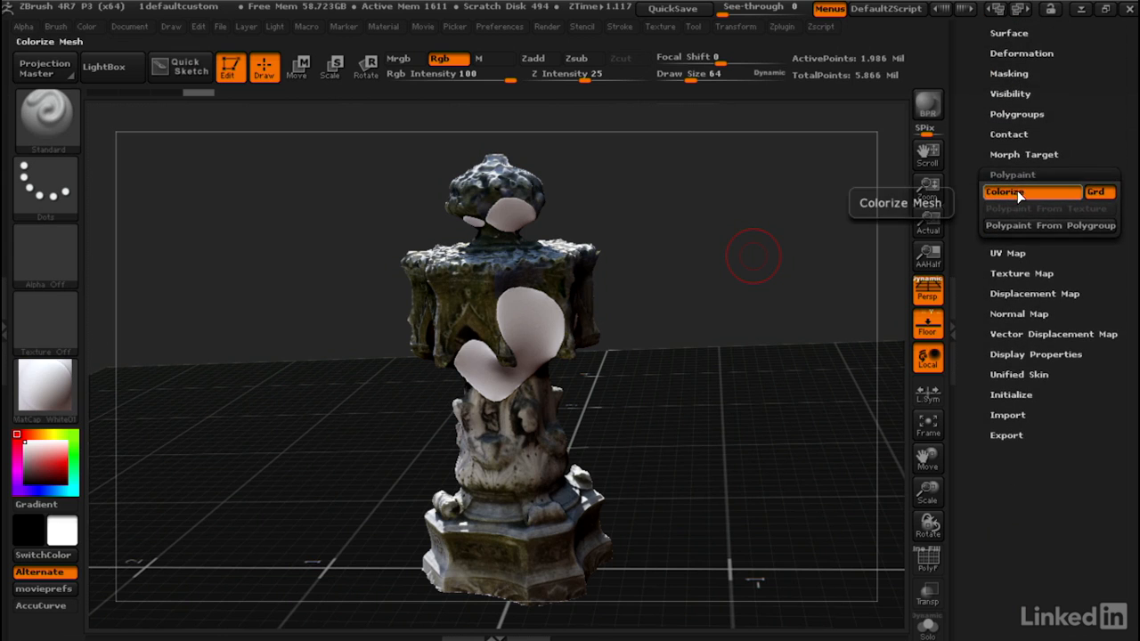
pyautogui.click(1022, 194)
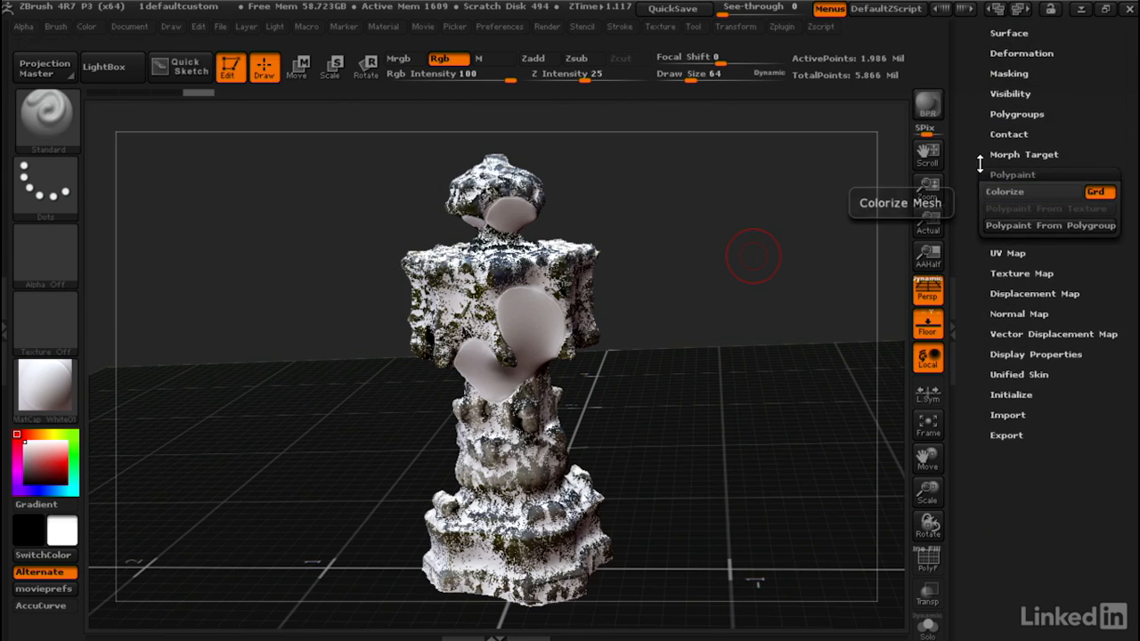
pyautogui.click(935, 634)
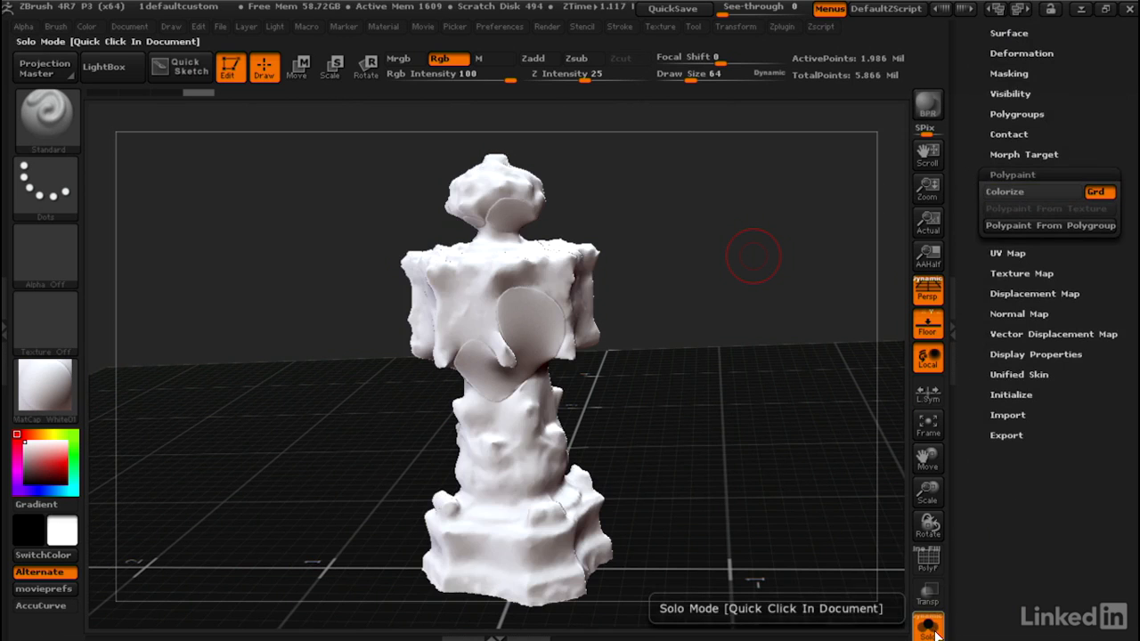
pyautogui.moveTo(675, 276)
pyautogui.mouseDown()
pyautogui.moveTo(725, 278)
pyautogui.moveTo(754, 337)
pyautogui.moveTo(774, 334)
pyautogui.mouseUp()
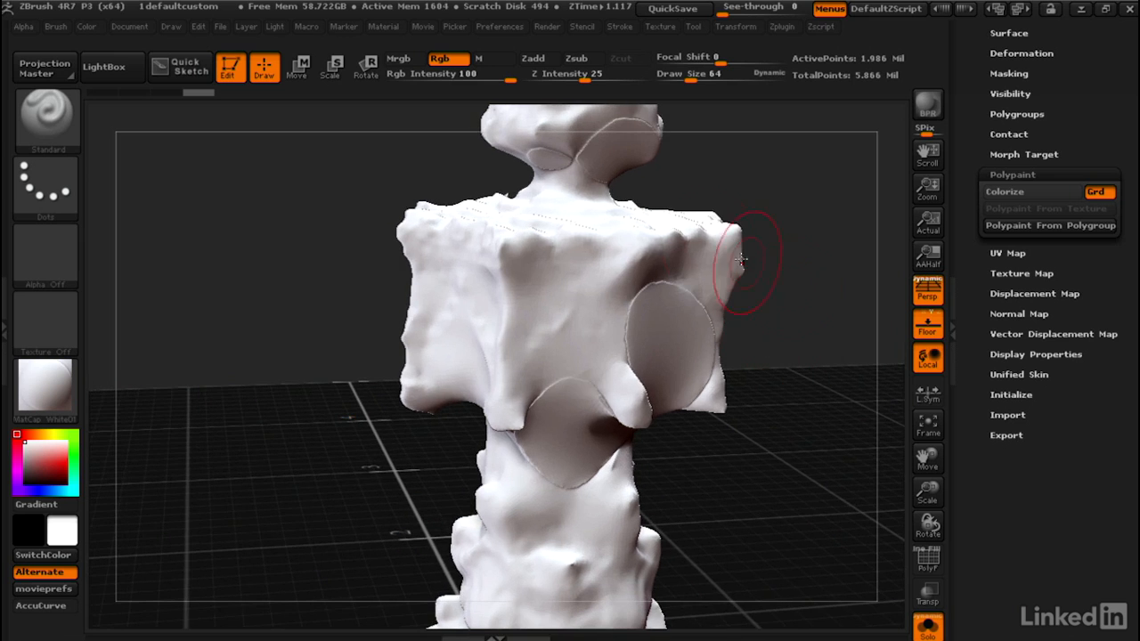
pyautogui.moveTo(362, 308)
pyautogui.mouseDown()
pyautogui.moveTo(356, 415)
pyautogui.moveTo(520, 324)
pyautogui.mouseUp()
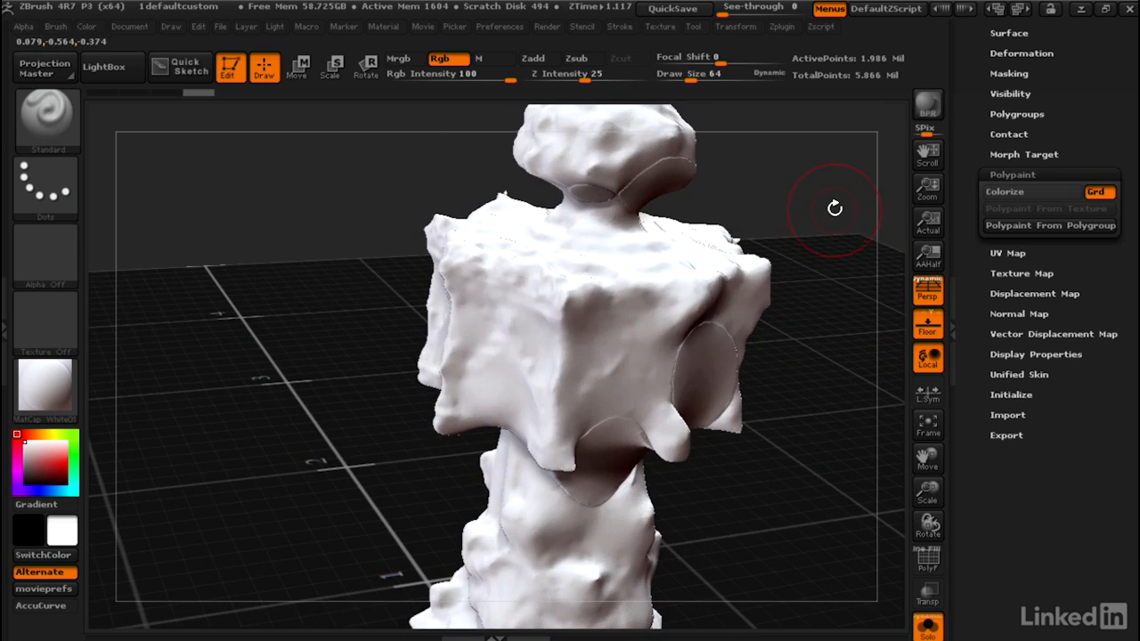
# Step: Switch the monument to its stored morph target shape and turn Colorize back on to check its projected polypaint
pyautogui.click(1056, 154)
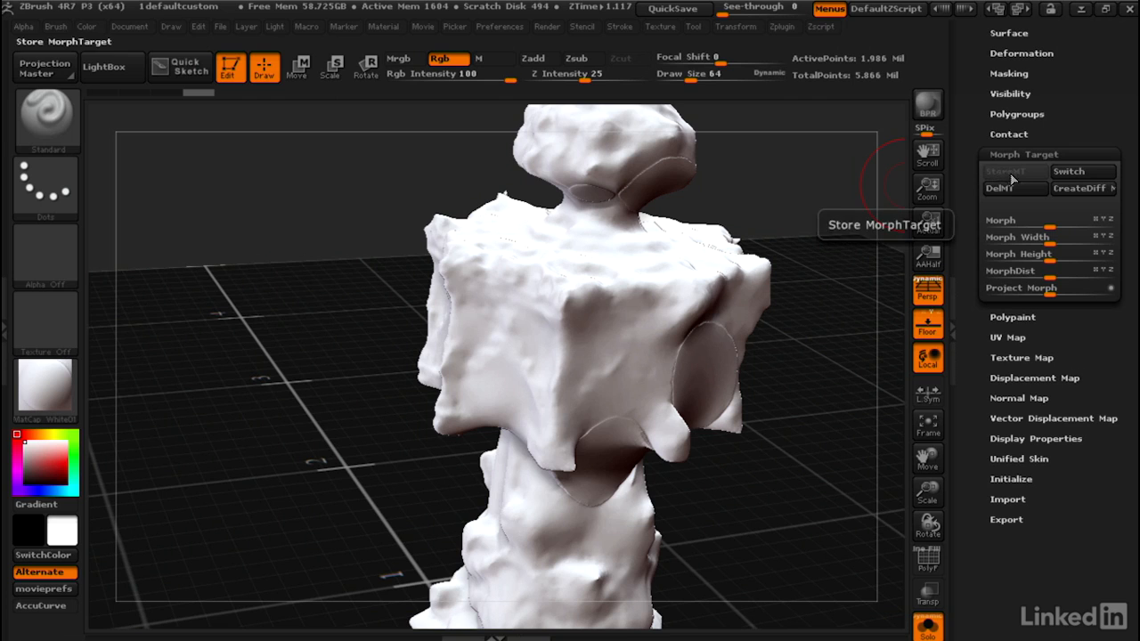
pyautogui.click(1075, 170)
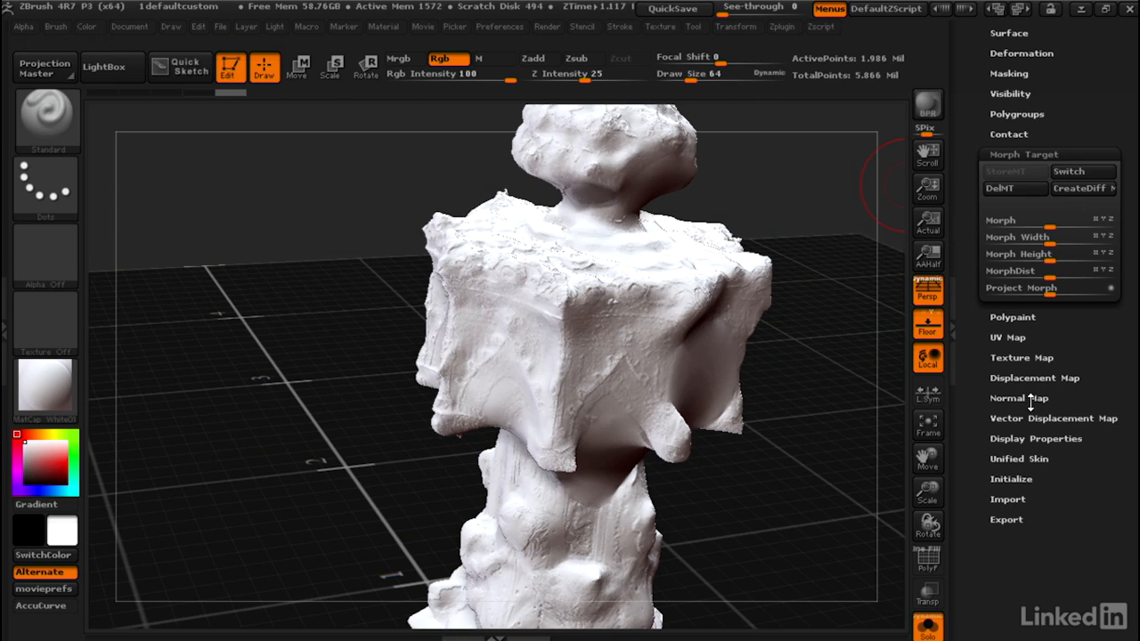
pyautogui.click(1013, 317)
pyautogui.click(1027, 192)
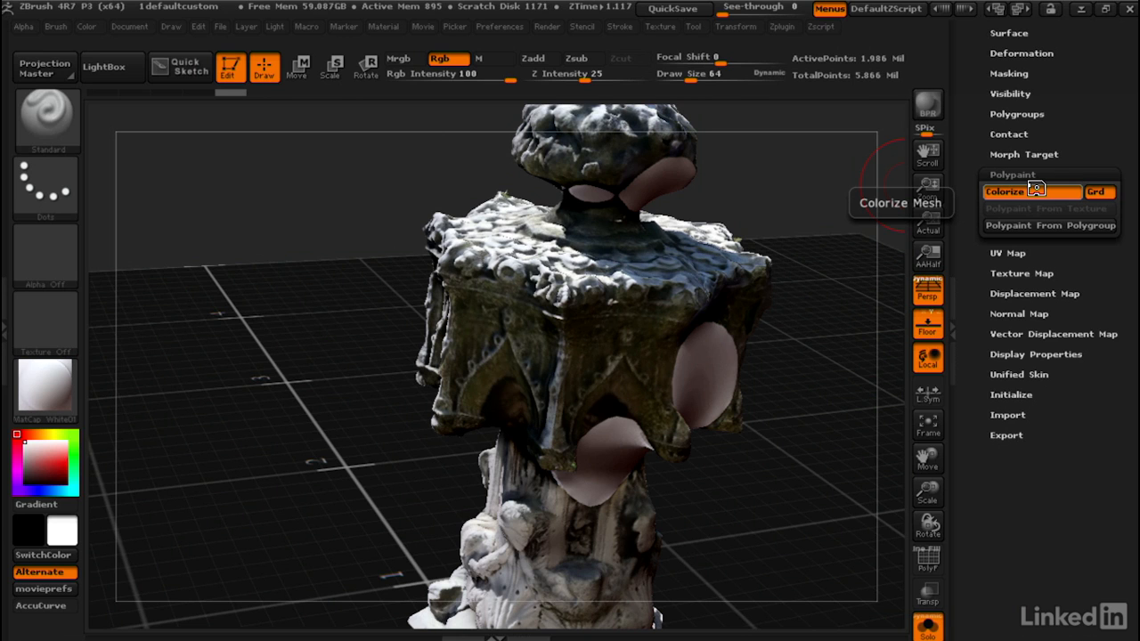
pyautogui.moveTo(712, 172); pyautogui.dragTo(692, 152)
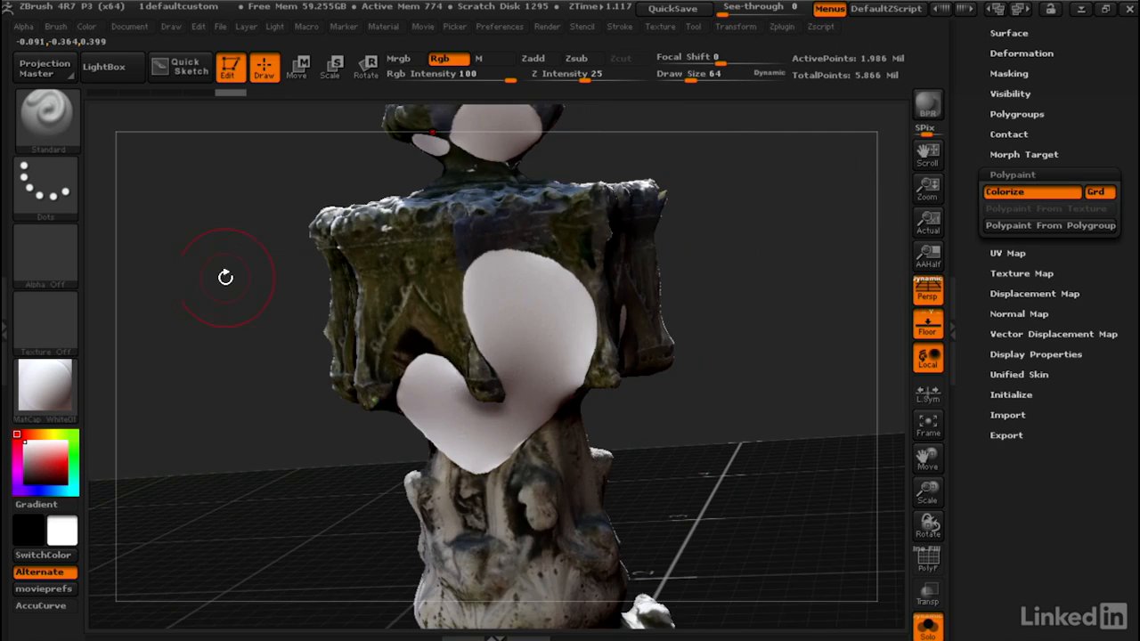
pyautogui.moveTo(223, 273); pyautogui.dragTo(407, 272)
pyautogui.moveTo(344, 255); pyautogui.dragTo(377, 265)
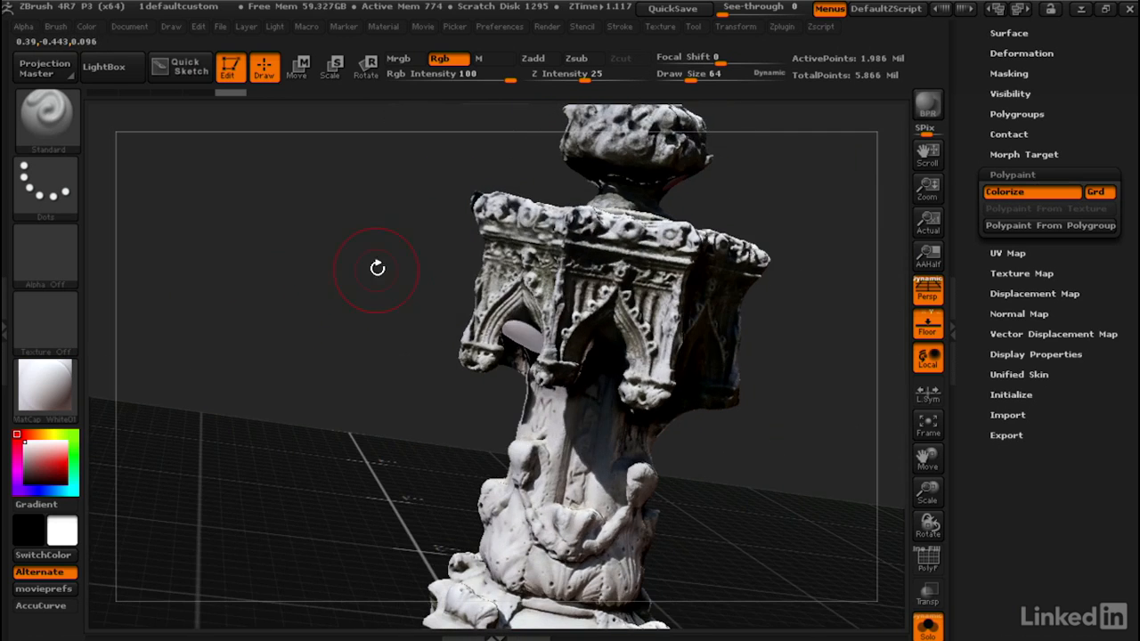